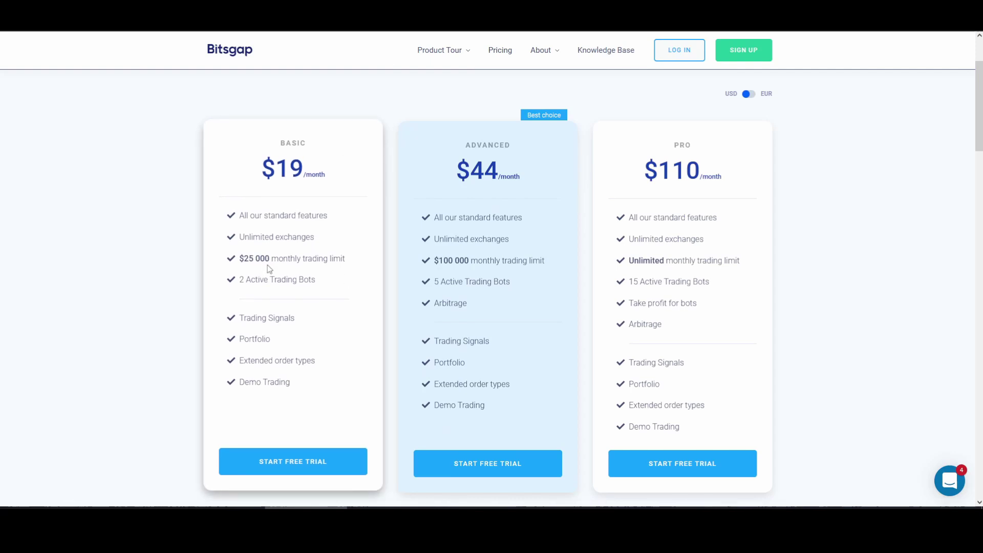
Highlight the Basic plan's 2-bot limit, then return to the Bitsgap home page
{"action": "left_click_drag", "start_coordinate": [242, 277], "coordinate": [322, 279]}
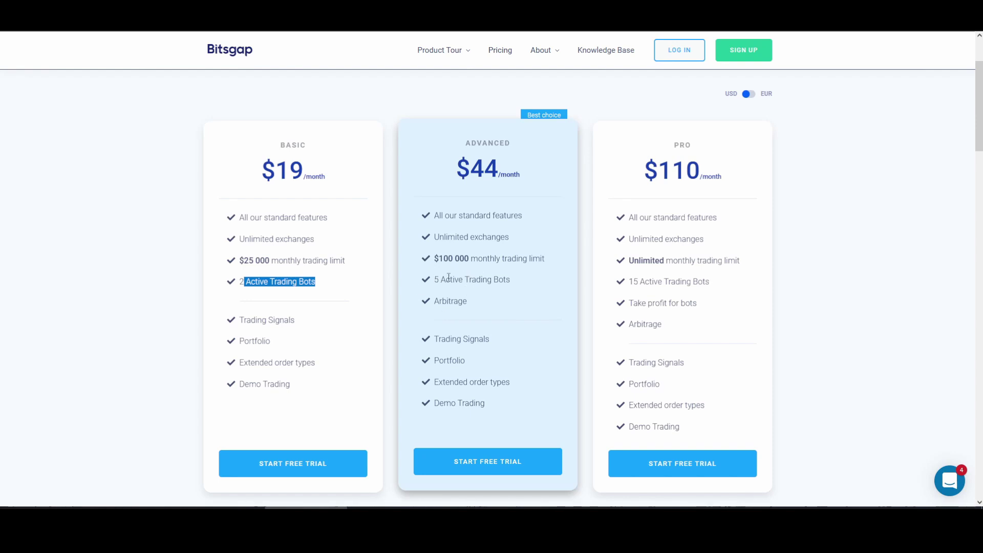
{"action": "left_click", "coordinate": [215, 48]}
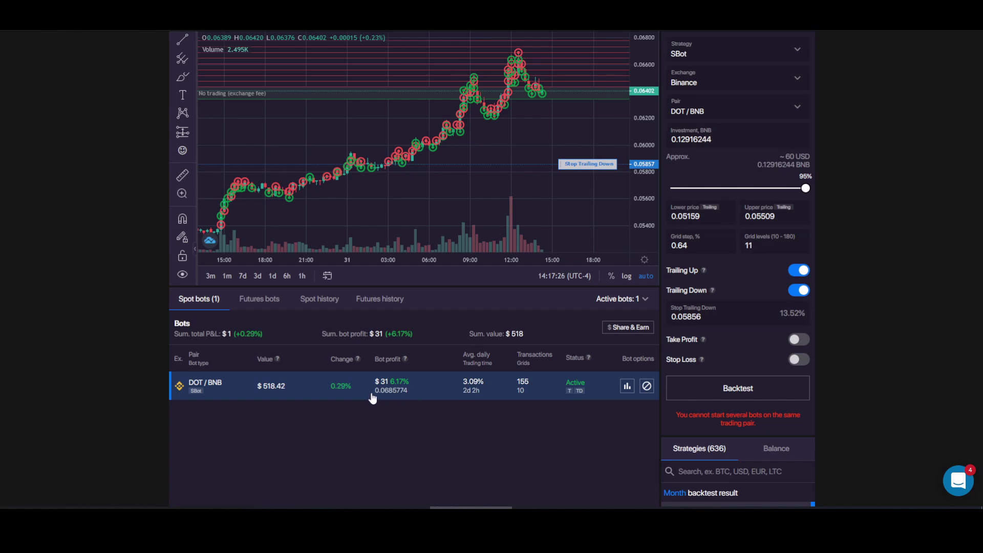
Highlight the DOT/BNB bot's $31 (6.18%) profit figures, then clear the highlight
{"action": "mouse_move", "coordinate": [375, 398]}
{"action": "left_mouse_down"}
{"action": "mouse_move", "coordinate": [389, 398]}
{"action": "mouse_move", "coordinate": [379, 401]}
{"action": "left_mouse_up"}
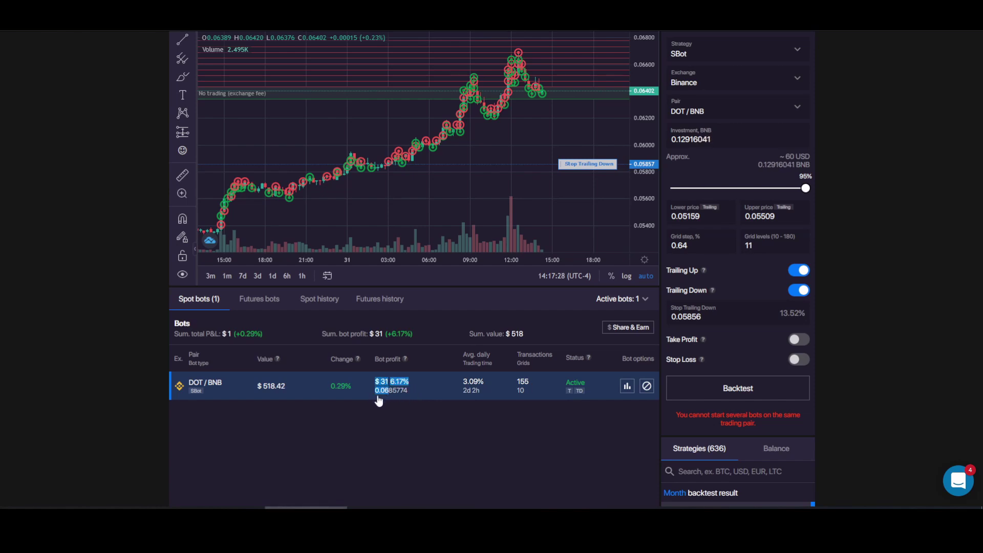
{"action": "left_click", "coordinate": [399, 400]}
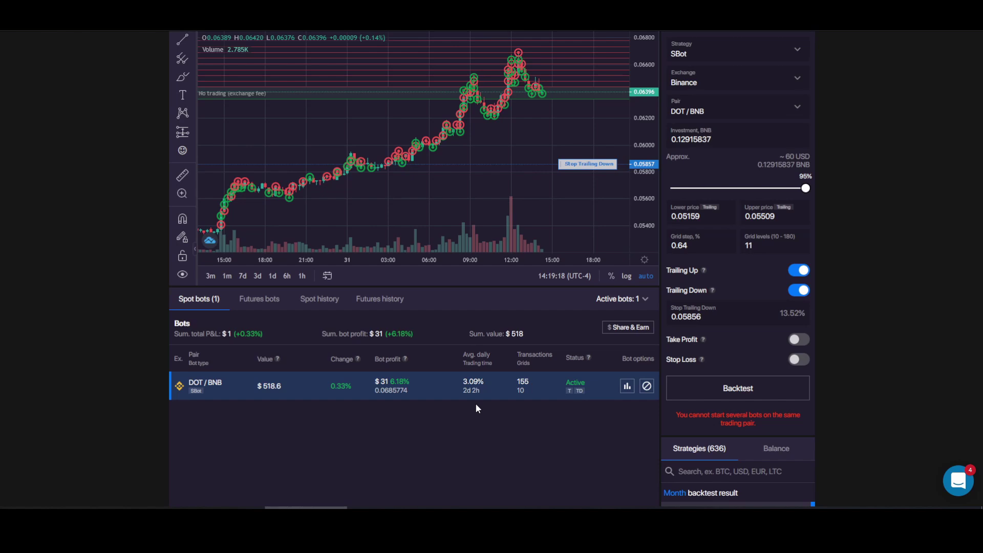
Filter the trading pair list by 'bnb' and scroll through the BNB-quoted pairs
{"action": "left_click", "coordinate": [724, 169]}
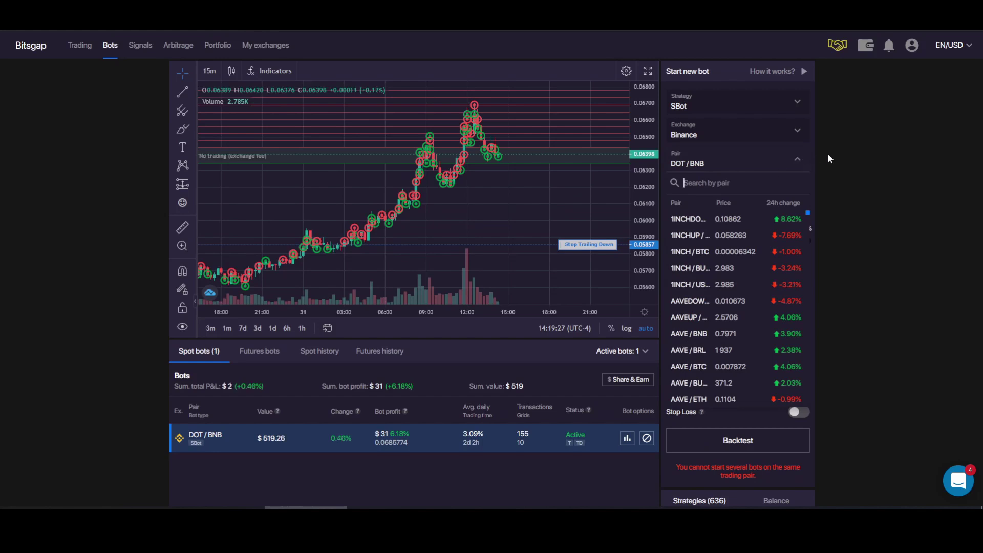
{"action": "type", "text": "bnb"}
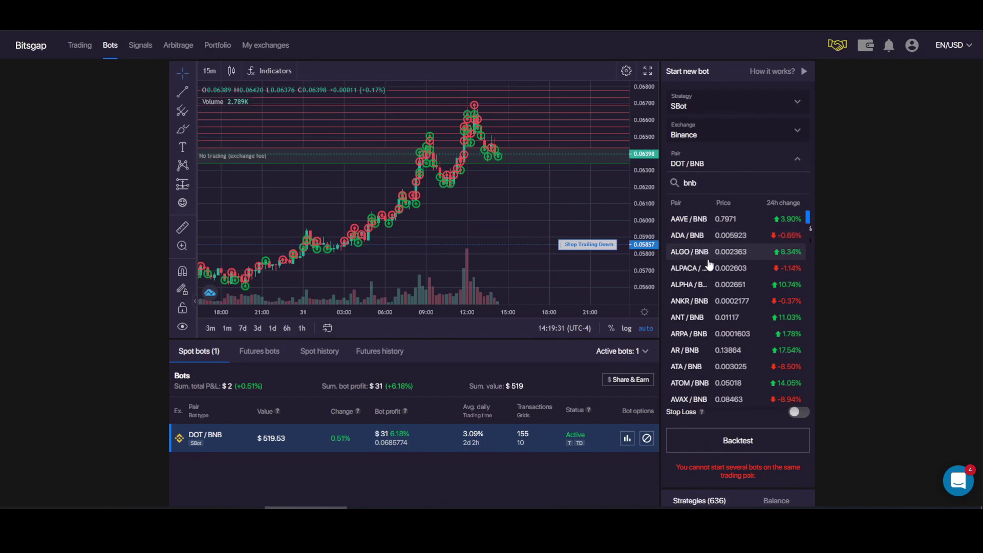
{"action": "scroll", "coordinate": [708, 304], "scroll_direction": "down", "scroll_amount": 1}
{"action": "scroll", "coordinate": [698, 312], "scroll_direction": "down", "scroll_amount": 5}
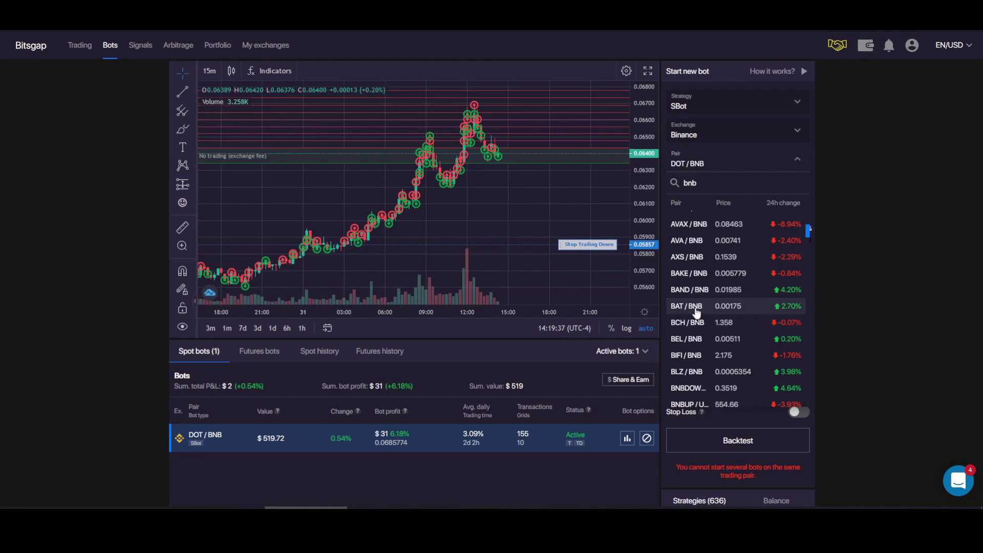
{"action": "scroll", "coordinate": [697, 313], "scroll_direction": "down", "scroll_amount": 2}
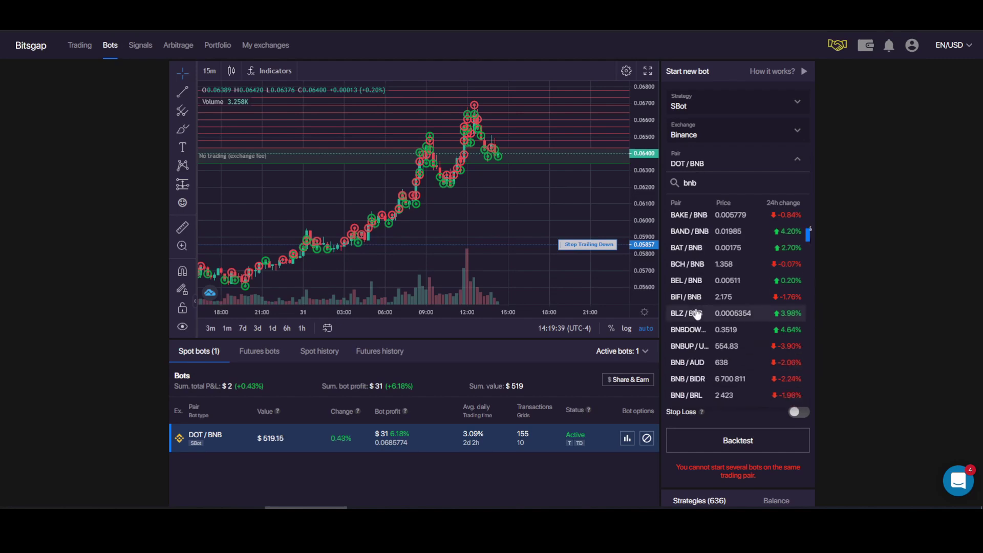
{"action": "scroll", "coordinate": [717, 331], "scroll_direction": "down", "scroll_amount": 4}
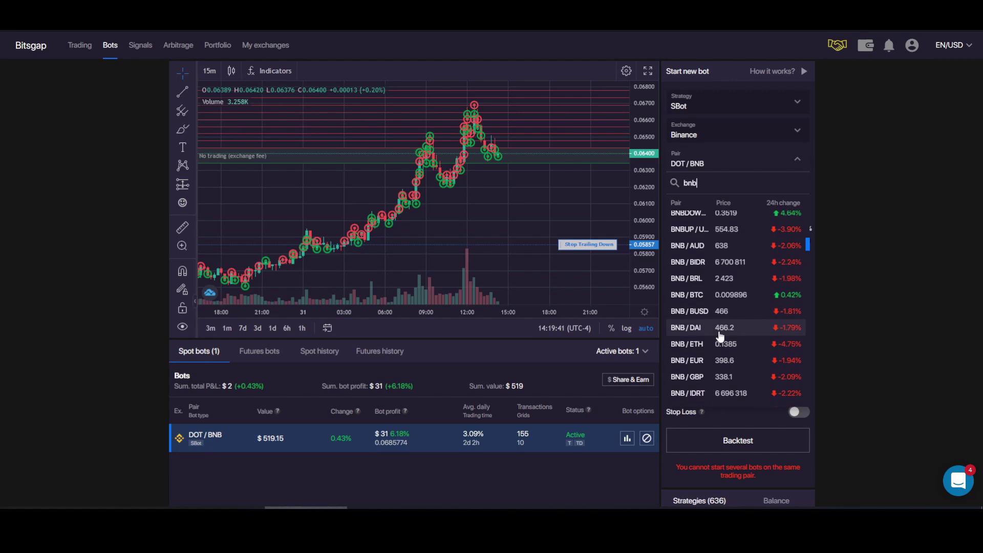
{"action": "scroll", "coordinate": [718, 331], "scroll_direction": "down", "scroll_amount": 7}
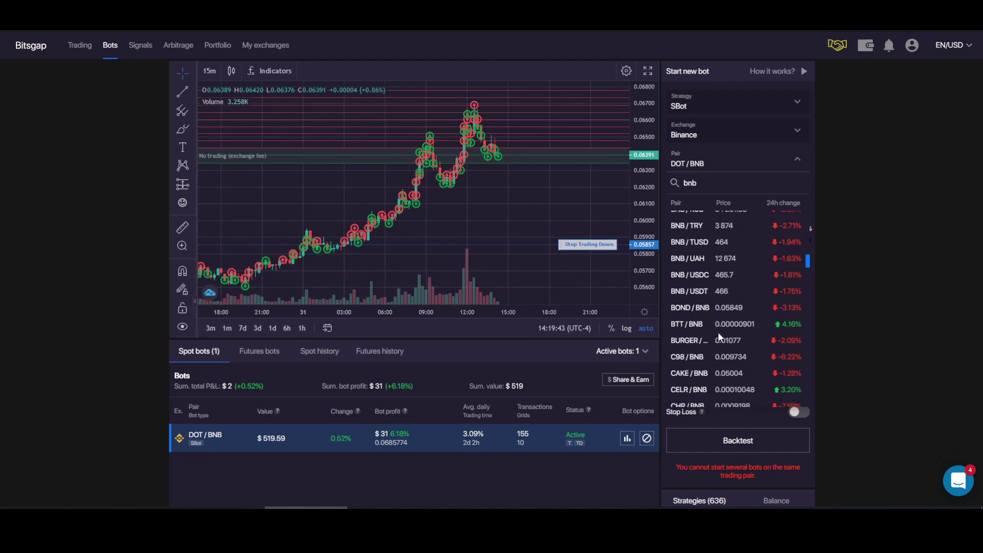
{"action": "scroll", "coordinate": [688, 307], "scroll_direction": "up", "scroll_amount": 14}
Select ADA/BNB as the bot's pair and zoom the chart's price scale
{"action": "left_click", "coordinate": [688, 238]}
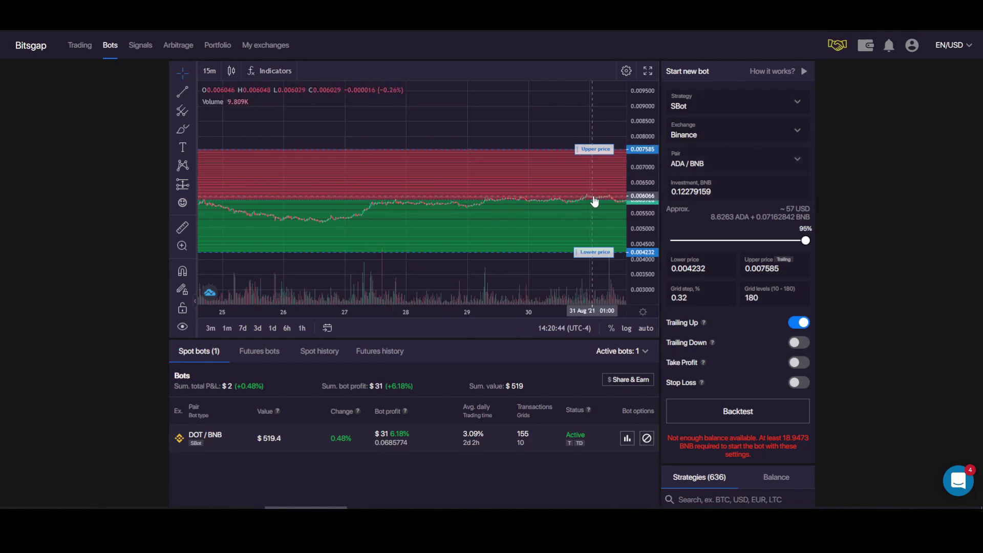
{"action": "left_click_drag", "start_coordinate": [641, 220], "coordinate": [766, 183]}
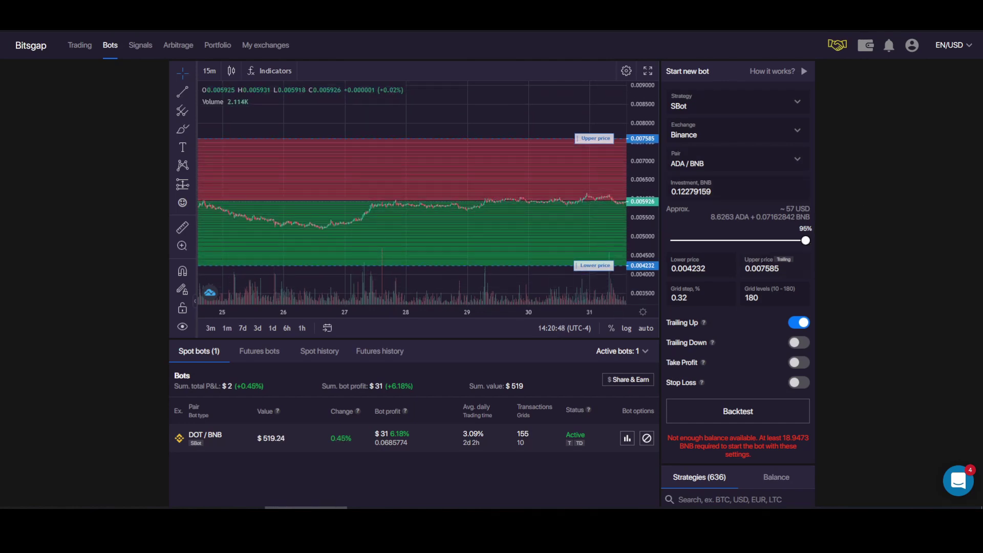
{"action": "scroll", "coordinate": [855, 232], "scroll_direction": "down", "scroll_amount": 1}
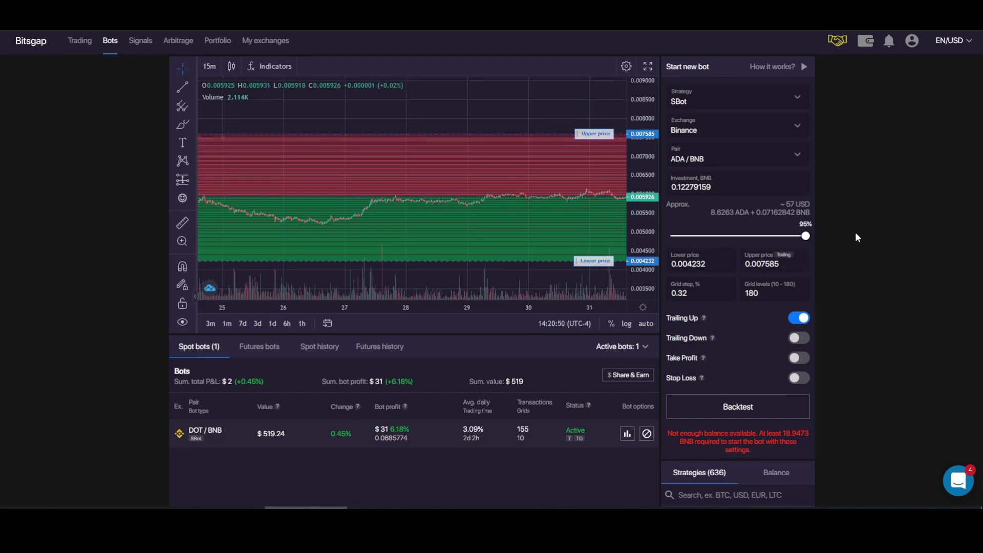
{"action": "scroll", "coordinate": [855, 232], "scroll_direction": "down", "scroll_amount": 1}
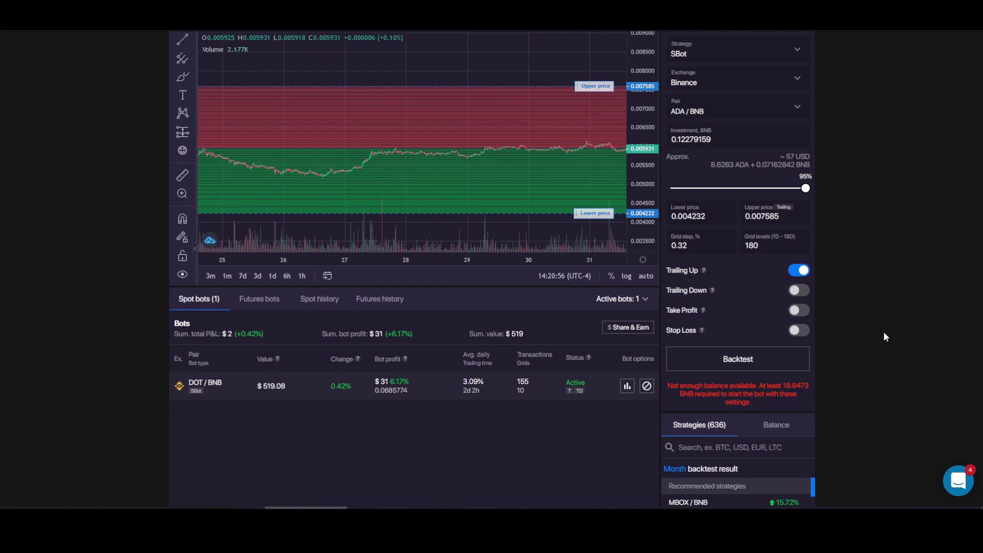
{"action": "scroll", "coordinate": [885, 337], "scroll_direction": "up", "scroll_amount": 1}
Narrow the grid range to 0.005599–0.006452, leaving 44 grid levels
{"action": "left_click_drag", "start_coordinate": [593, 139], "coordinate": [594, 185]}
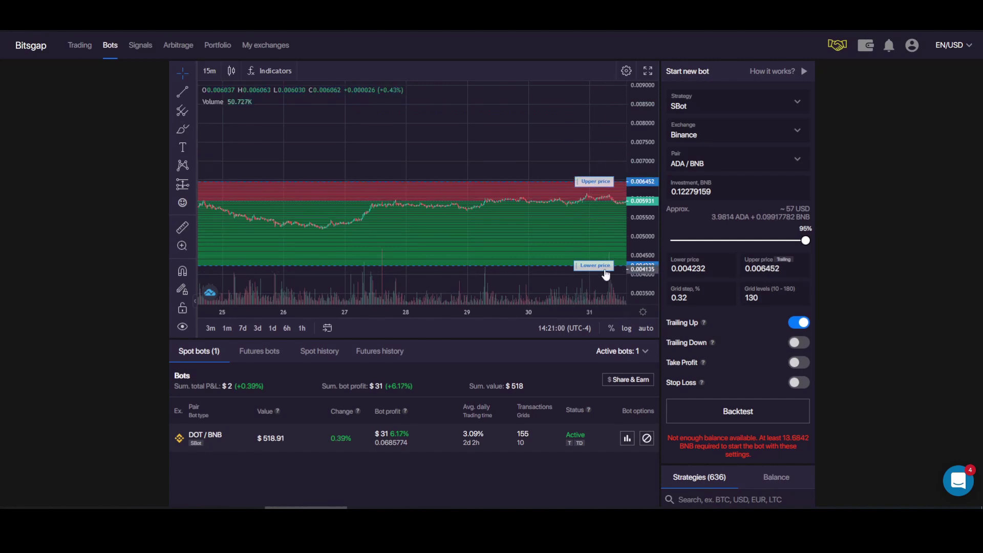
{"action": "left_click_drag", "start_coordinate": [596, 265], "coordinate": [481, 161]}
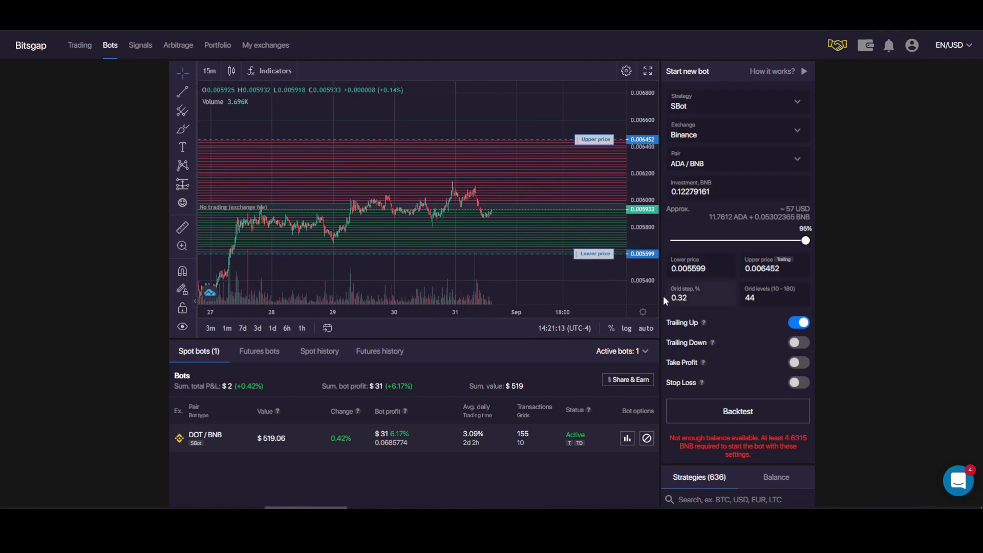
{"action": "scroll", "coordinate": [516, 213], "scroll_direction": "up", "scroll_amount": 2}
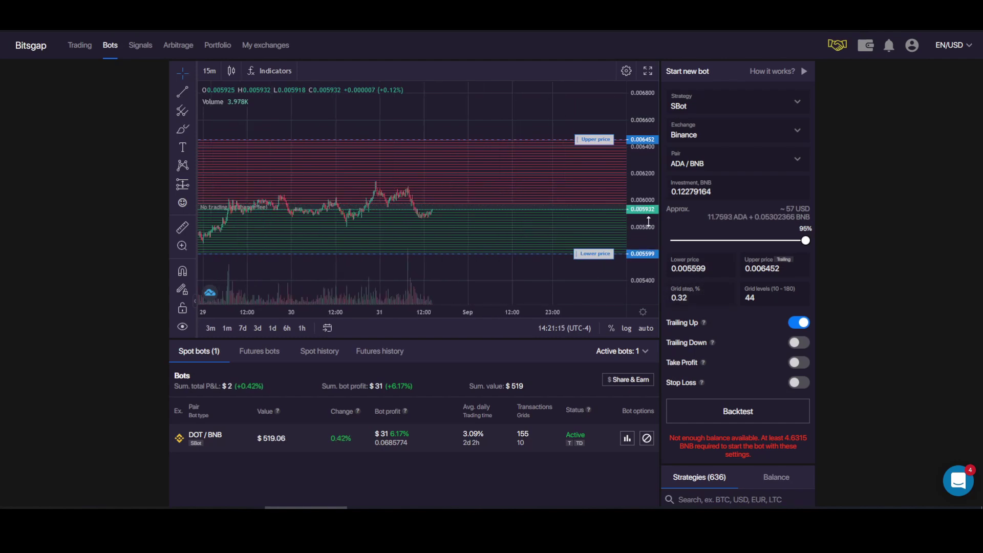
{"action": "left_click_drag", "start_coordinate": [648, 221], "coordinate": [646, 197]}
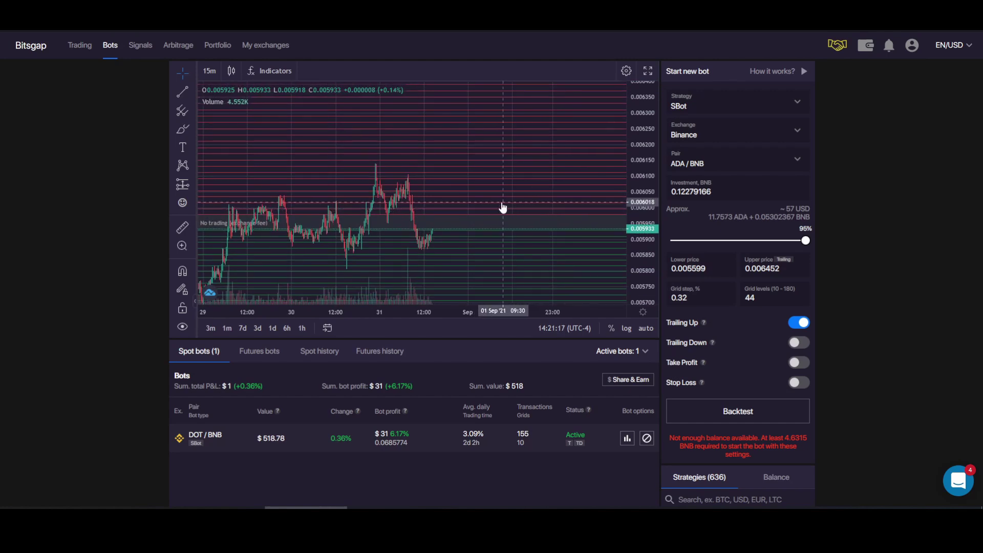
Set grid levels to 25 (0.56% step) and rescale the chart around the grid range
{"action": "double_click", "coordinate": [679, 298]}
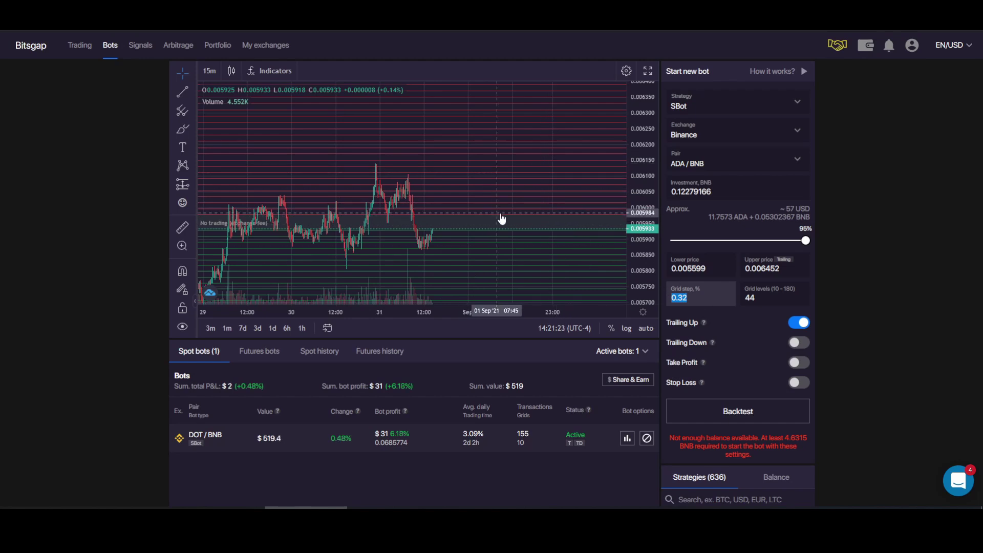
{"action": "key", "text": "Tab"}
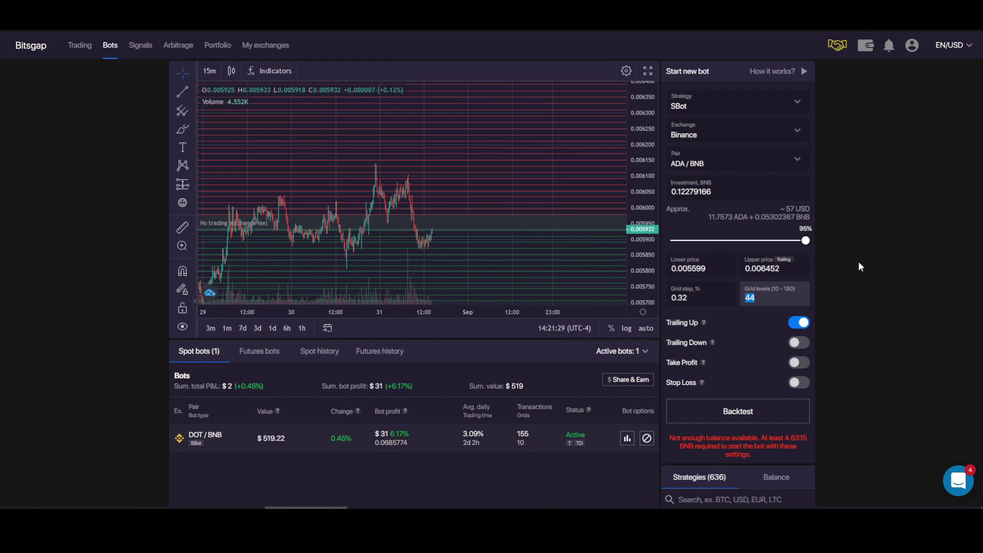
{"action": "type", "text": "25"}
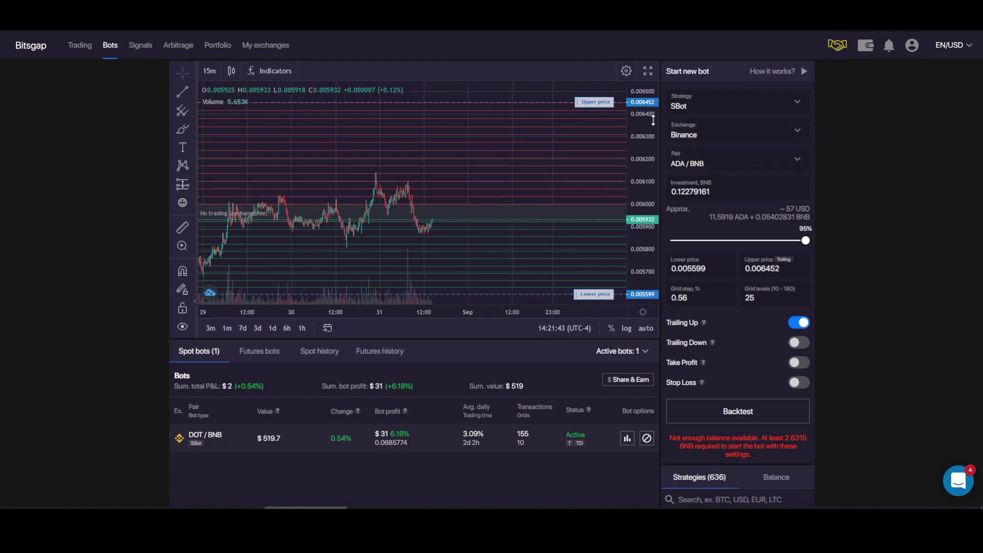
{"action": "left_click_drag", "start_coordinate": [652, 121], "coordinate": [646, 131]}
{"action": "left_click_drag", "start_coordinate": [512, 210], "coordinate": [458, 208]}
{"action": "scroll", "coordinate": [459, 208], "scroll_direction": "up", "scroll_amount": 2}
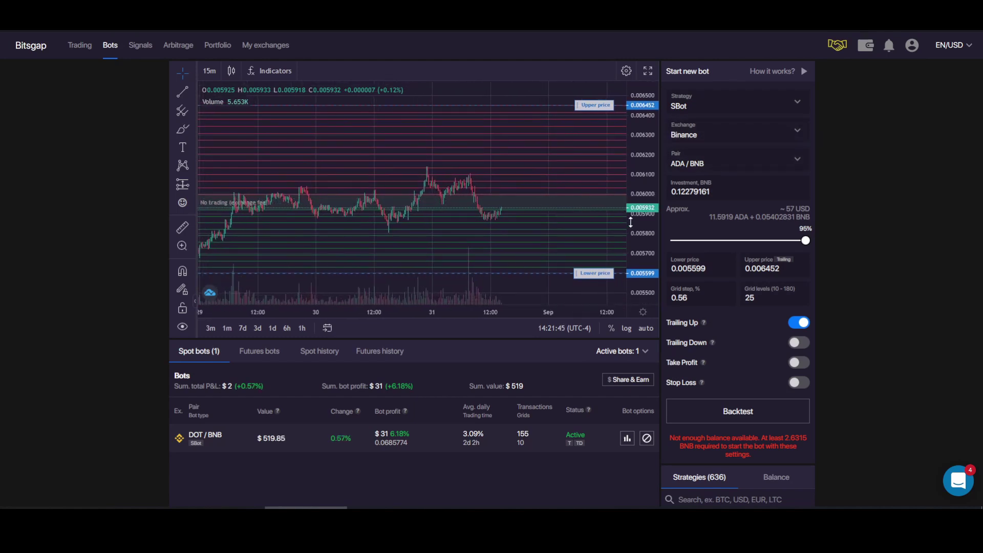
{"action": "left_click_drag", "start_coordinate": [630, 222], "coordinate": [631, 202]}
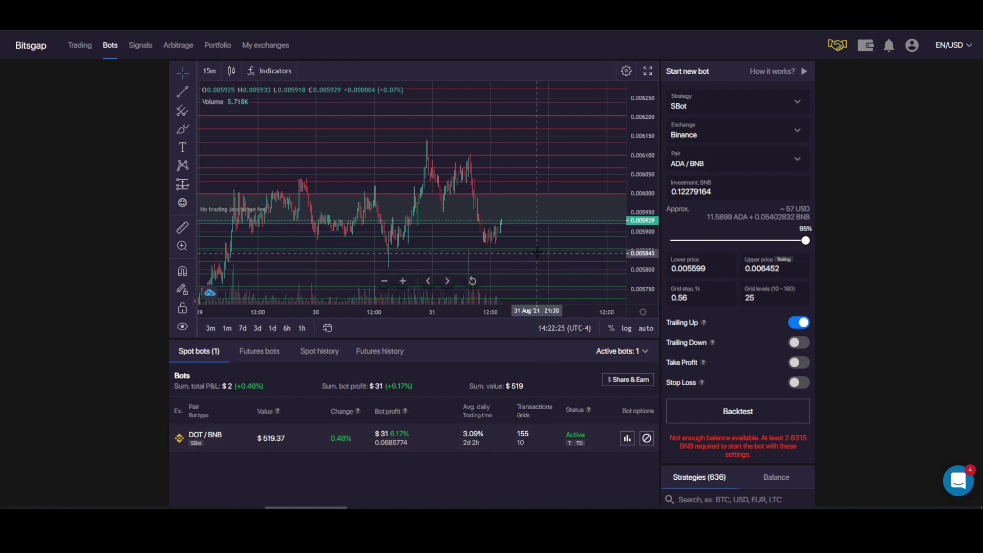
{"action": "scroll", "coordinate": [565, 207], "scroll_direction": "up", "scroll_amount": 2}
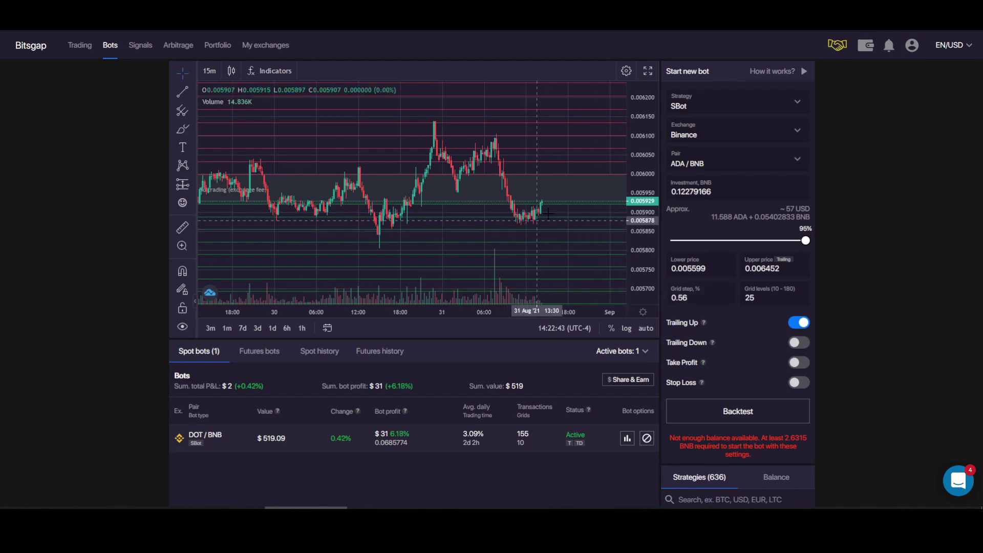
Tighten the grid's upper and lower prices on the chart to about 0.005824–0.006133
{"action": "left_click_drag", "start_coordinate": [648, 133], "coordinate": [660, 185]}
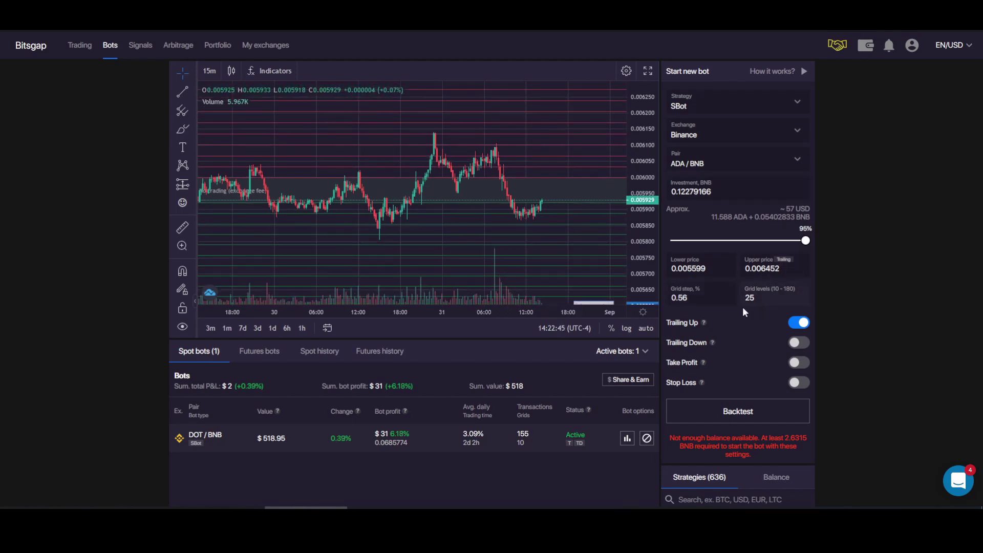
{"action": "scroll", "coordinate": [775, 410], "scroll_direction": "down", "scroll_amount": 1}
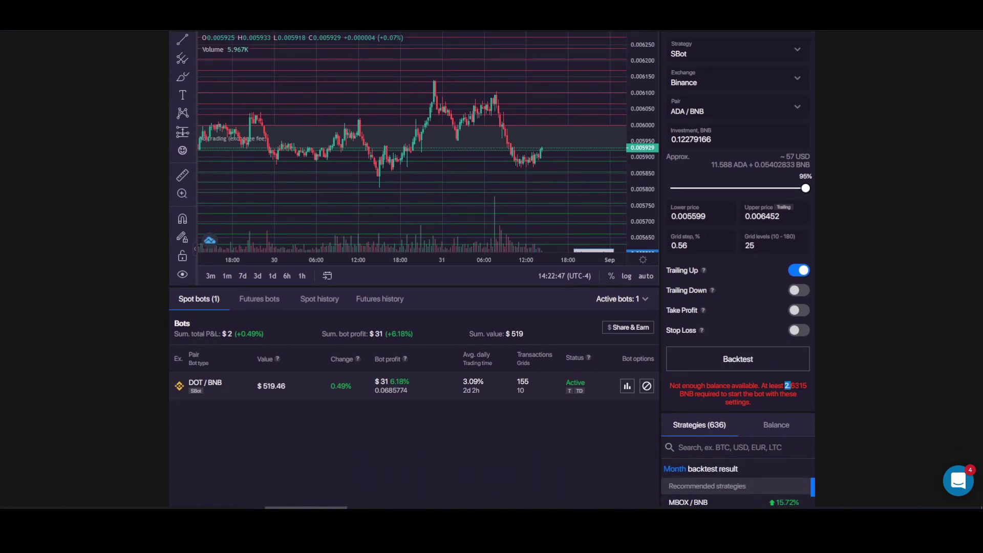
{"action": "left_click", "coordinate": [876, 331]}
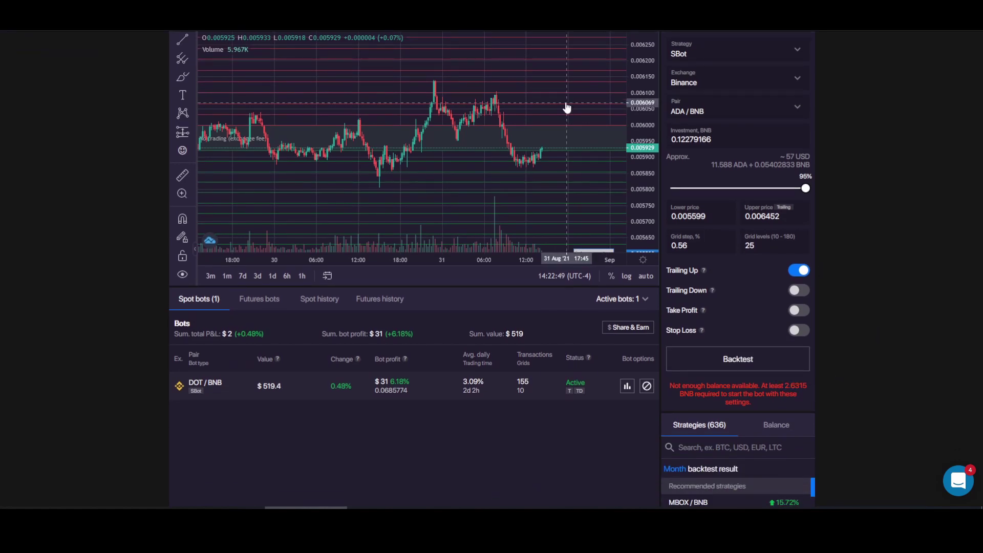
{"action": "left_click_drag", "start_coordinate": [651, 108], "coordinate": [658, 205]}
{"action": "left_click_drag", "start_coordinate": [596, 46], "coordinate": [593, 86]}
{"action": "left_click_drag", "start_coordinate": [594, 214], "coordinate": [594, 183]}
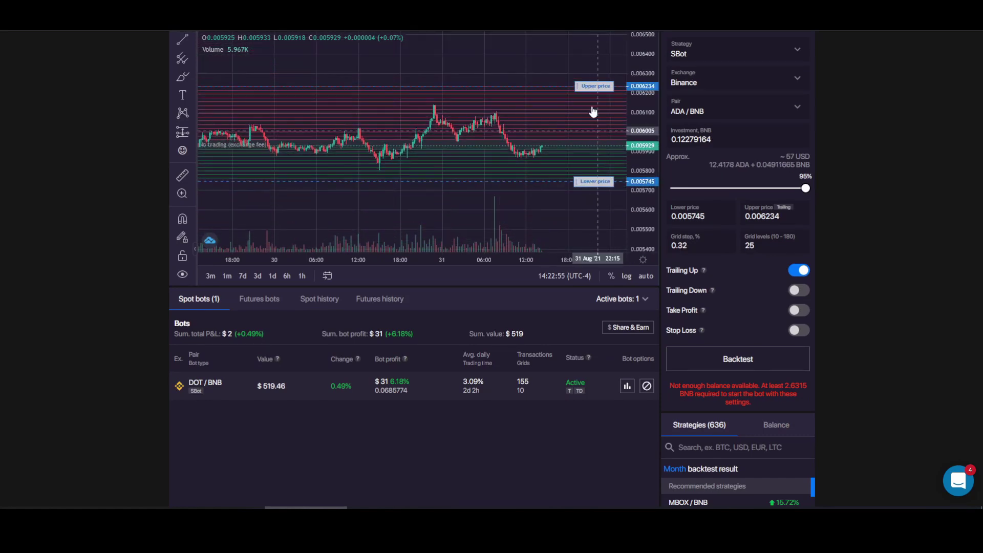
{"action": "left_click_drag", "start_coordinate": [589, 87], "coordinate": [586, 100]}
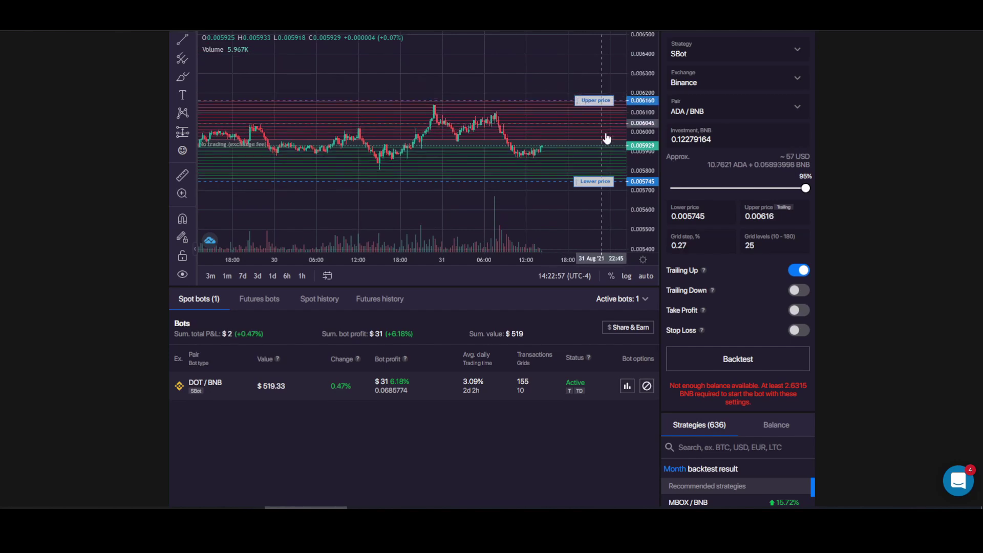
{"action": "scroll", "coordinate": [853, 224], "scroll_direction": "down", "scroll_amount": 1}
{"action": "scroll", "coordinate": [860, 210], "scroll_direction": "down", "scroll_amount": 2}
{"action": "scroll", "coordinate": [860, 210], "scroll_direction": "up", "scroll_amount": 3}
Set the grid levels to 10, giving a 0.5% grid step
{"action": "key", "text": "BackSpace"}
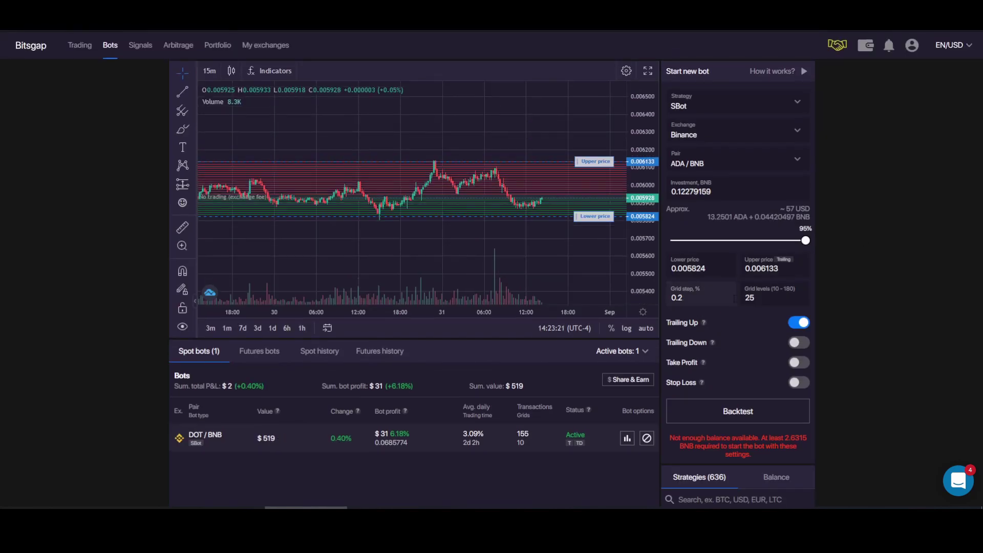
{"action": "key", "text": "Tab"}
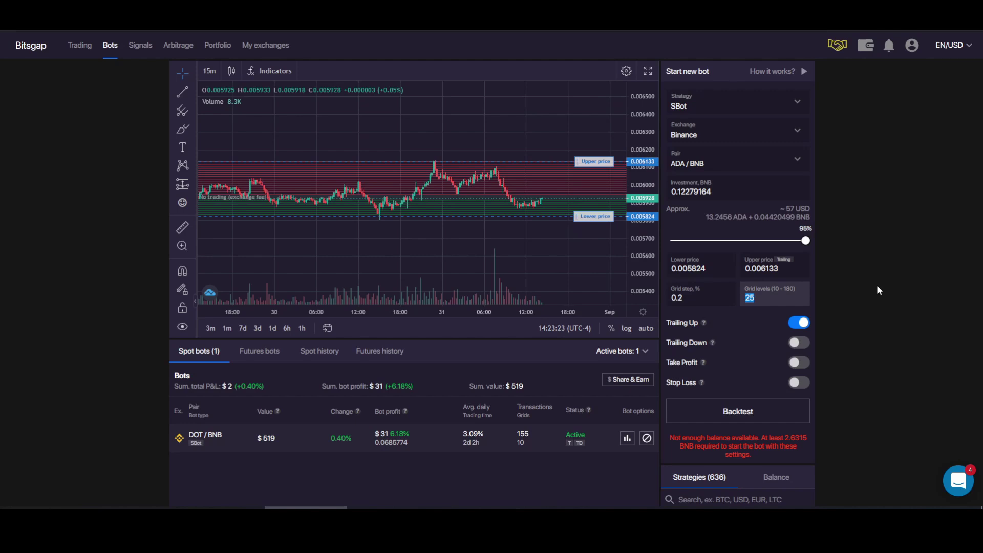
{"action": "type", "text": "15"}
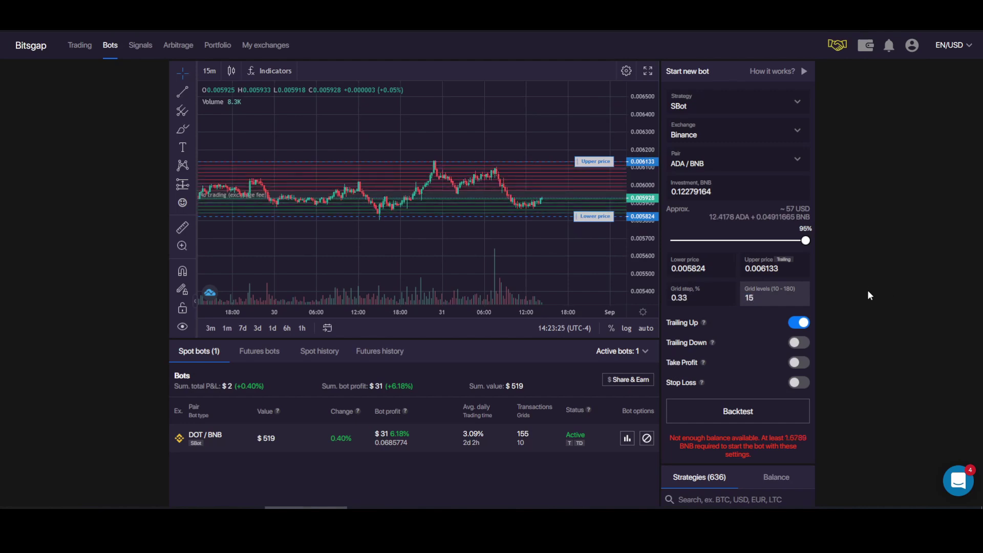
{"action": "key", "text": "BackSpace"}
{"action": "type", "text": "0"}
{"action": "left_click", "coordinate": [857, 287]}
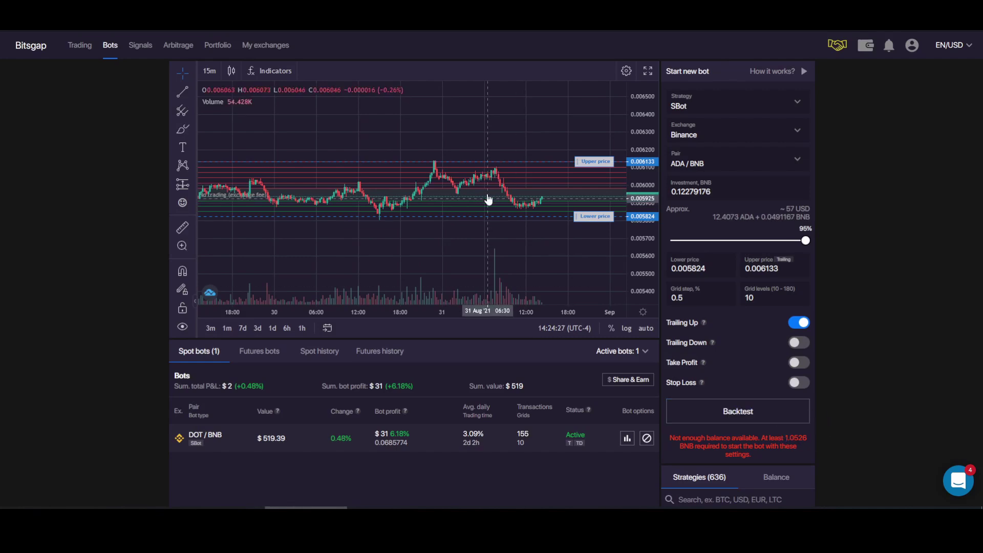
Move the grid bounds to 0.005676 and 0.006243, then enter 15 grid levels (0.62% step)
{"action": "left_click_drag", "start_coordinate": [584, 217], "coordinate": [579, 235]}
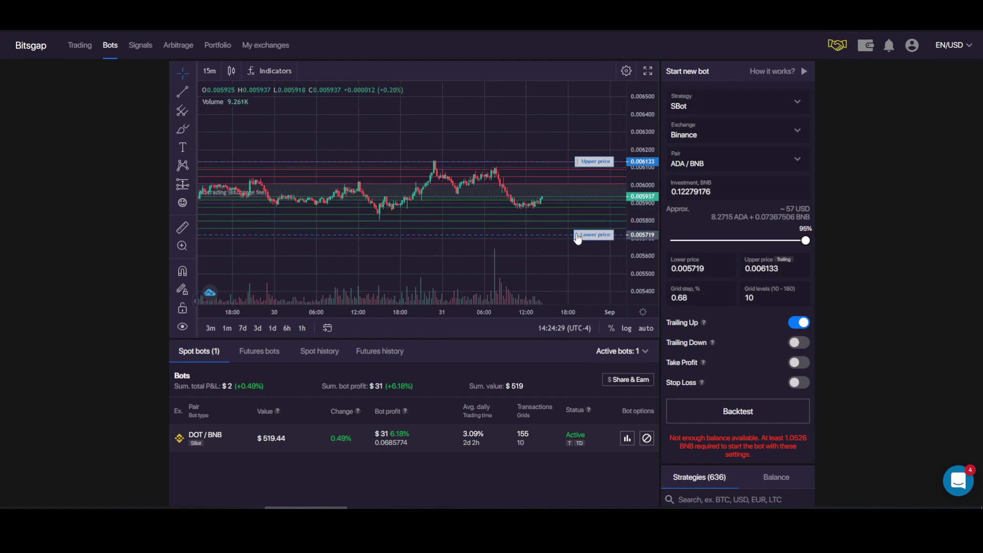
{"action": "left_click_drag", "start_coordinate": [585, 164], "coordinate": [586, 157]}
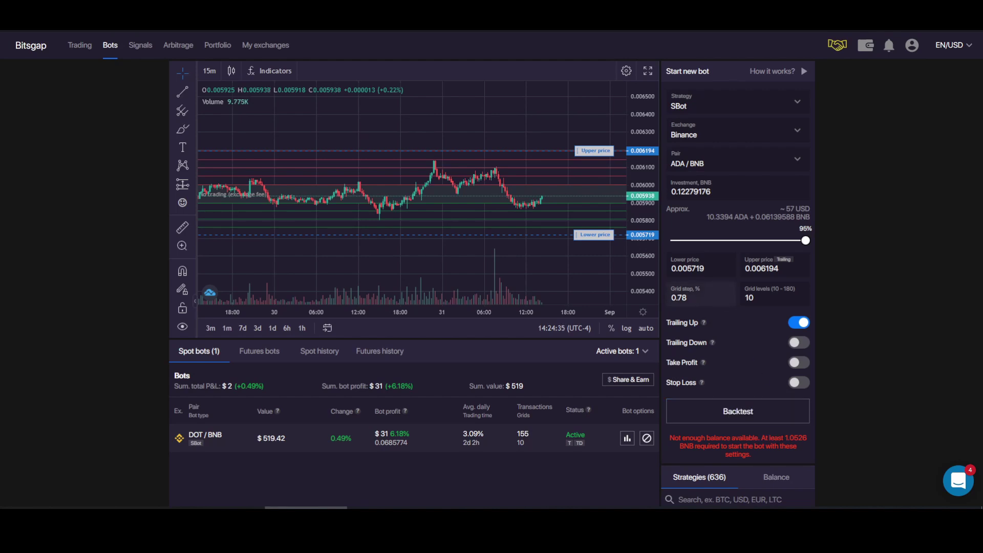
{"action": "left_click_drag", "start_coordinate": [592, 235], "coordinate": [592, 242]}
{"action": "left_click_drag", "start_coordinate": [587, 155], "coordinate": [589, 143]}
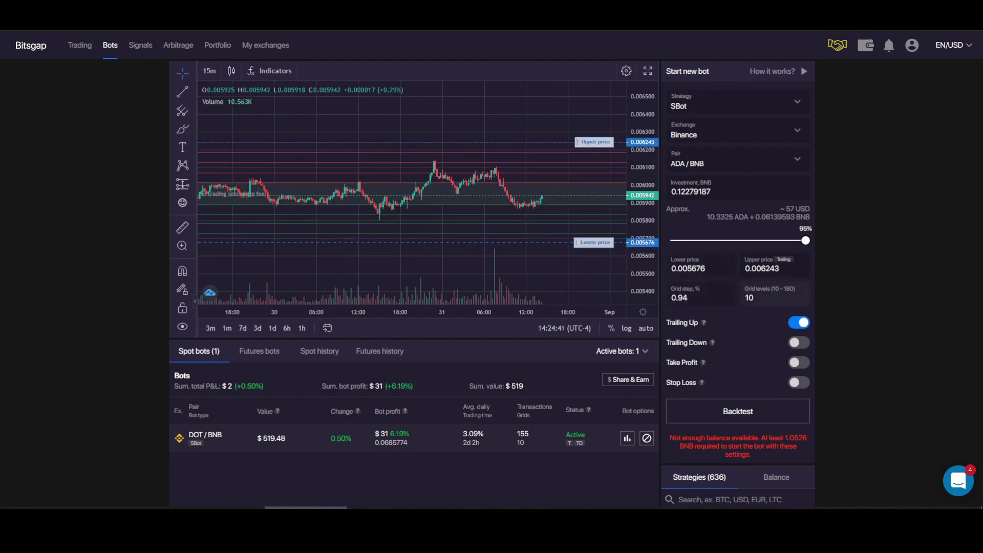
{"action": "double_click", "coordinate": [749, 298]}
{"action": "type", "text": "15"}
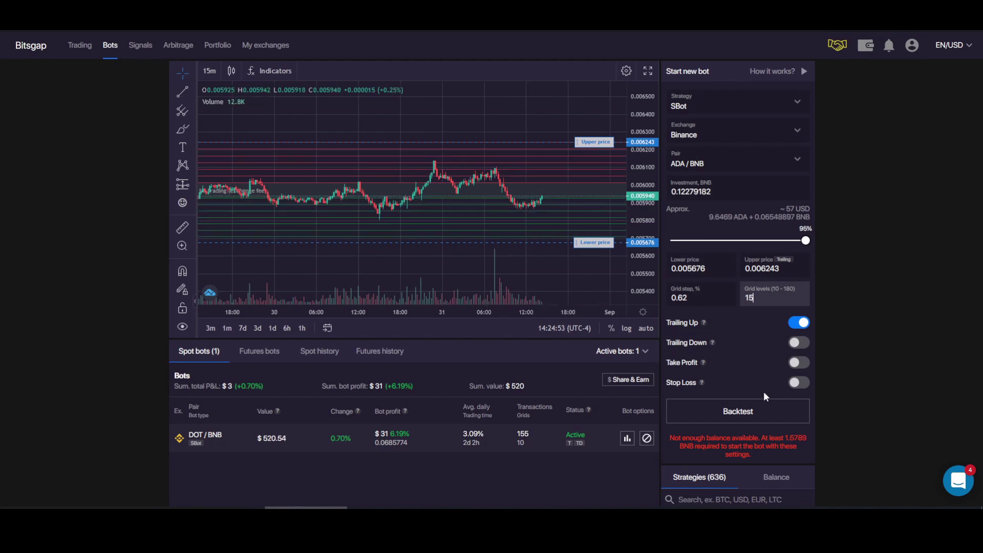
{"action": "left_click", "coordinate": [738, 411]}
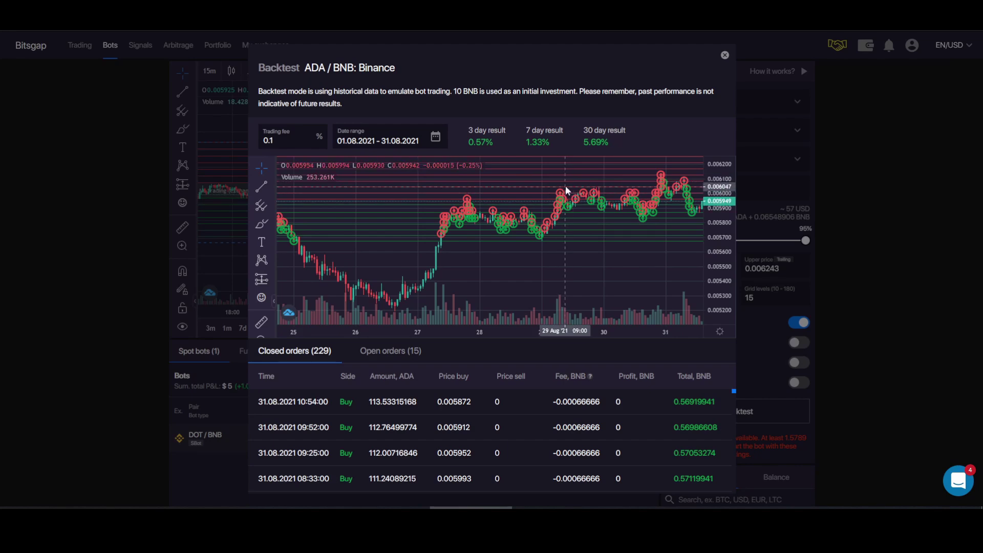
{"action": "left_click", "coordinate": [724, 56]}
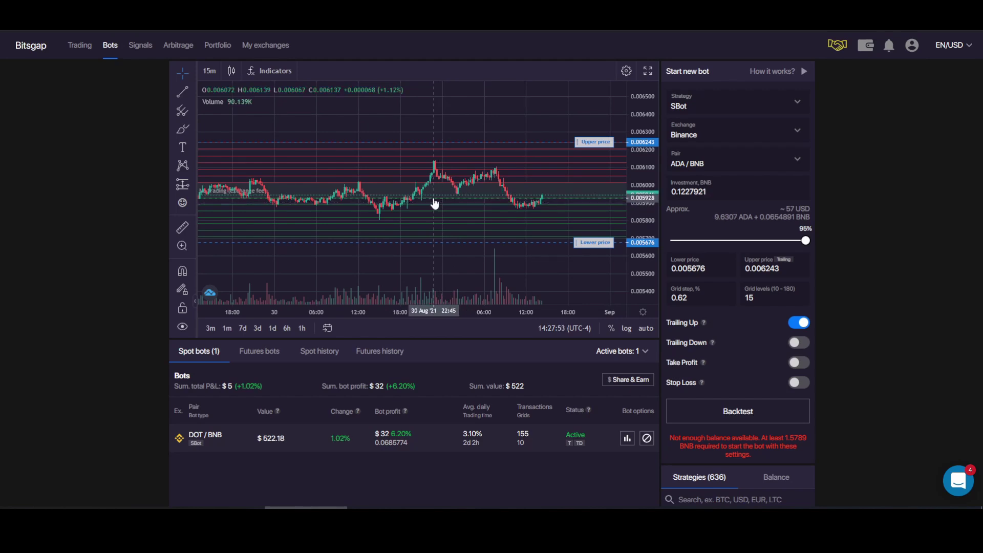
Enable Trailing Down and raise its stop level to 0.005384 (-5.14%)
{"action": "scroll", "coordinate": [864, 205], "scroll_direction": "down", "scroll_amount": 2}
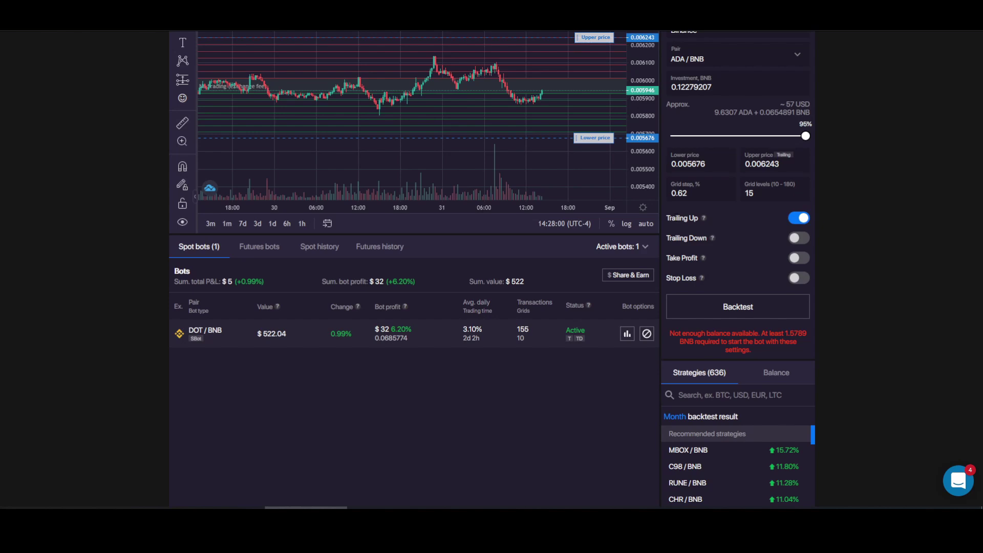
{"action": "scroll", "coordinate": [834, 207], "scroll_direction": "up", "scroll_amount": 2}
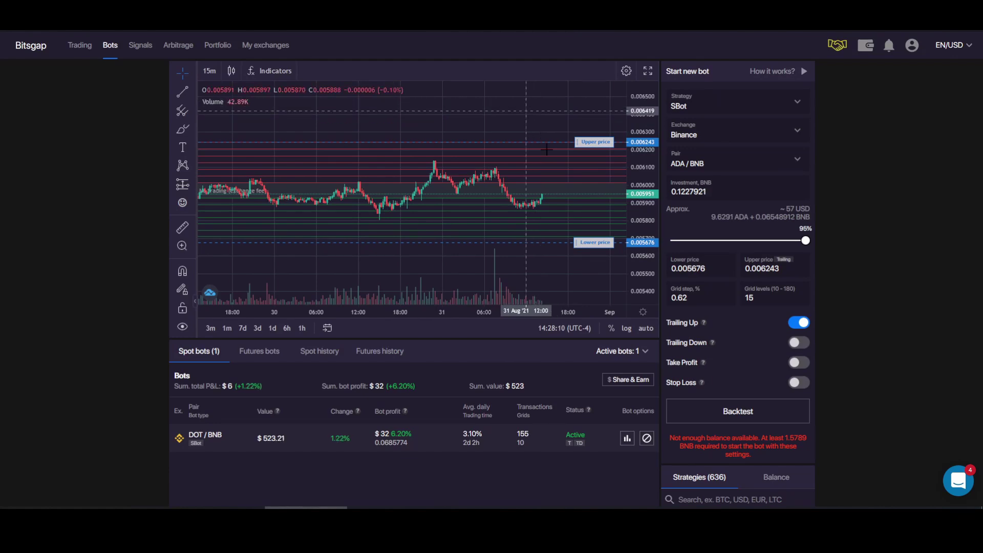
{"action": "left_click", "coordinate": [799, 343]}
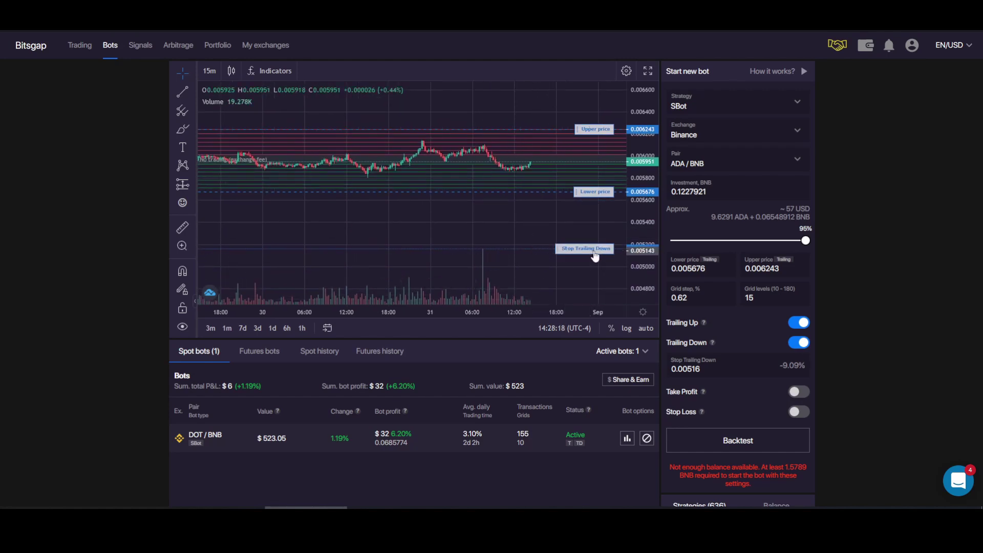
{"action": "left_click_drag", "start_coordinate": [587, 247], "coordinate": [587, 224]}
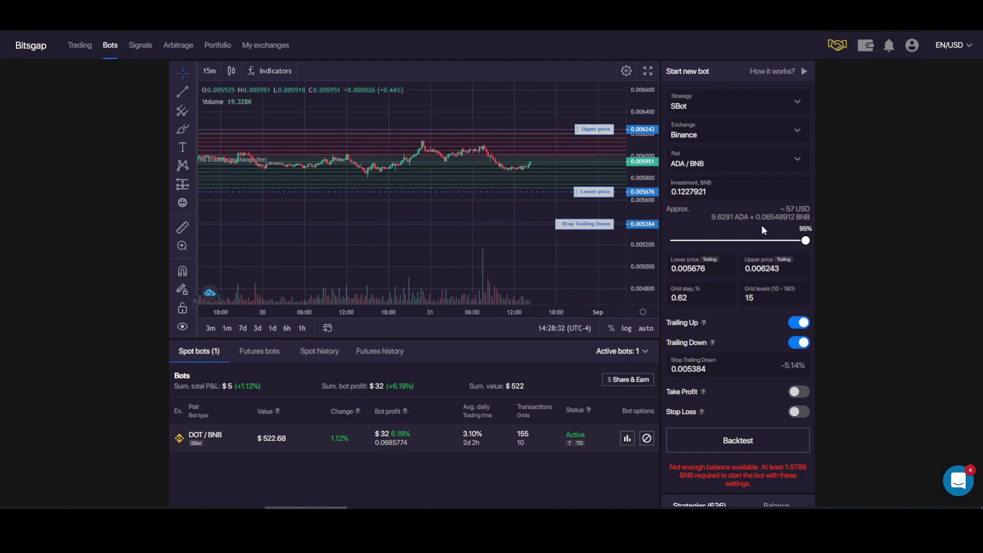
{"action": "scroll", "coordinate": [860, 435], "scroll_direction": "down", "scroll_amount": 4}
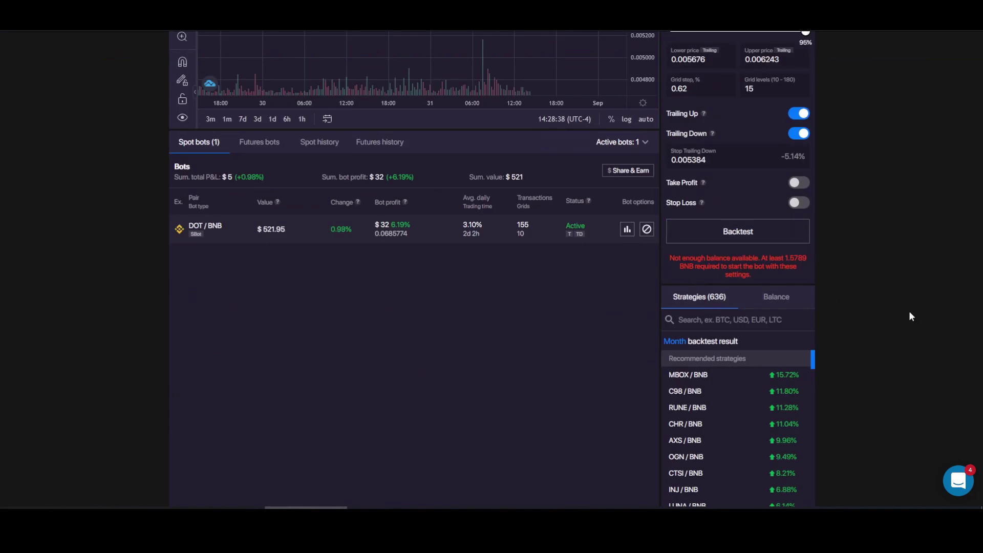
{"action": "scroll", "coordinate": [907, 308], "scroll_direction": "up", "scroll_amount": 2}
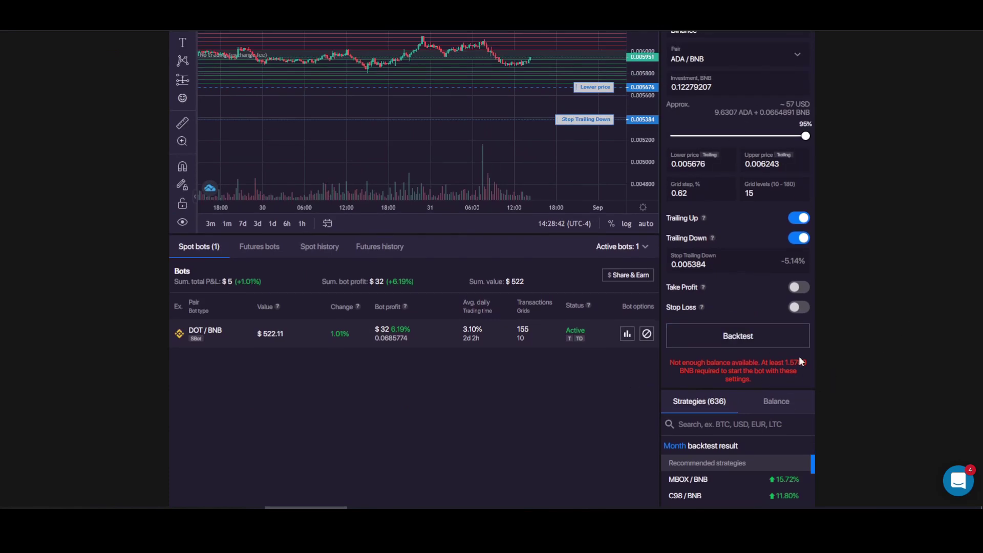
Show the active DOT/BNB bot on the chart, panned to the latest dates, with the interval list open
{"action": "scroll", "coordinate": [862, 330], "scroll_direction": "up", "scroll_amount": 2}
{"action": "left_click", "coordinate": [331, 430]}
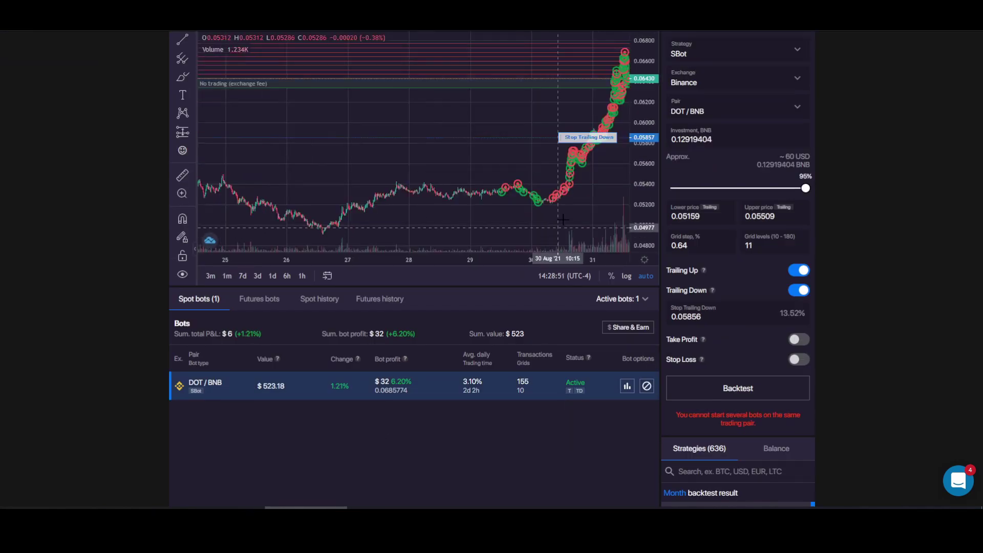
{"action": "left_click_drag", "start_coordinate": [557, 228], "coordinate": [419, 210]}
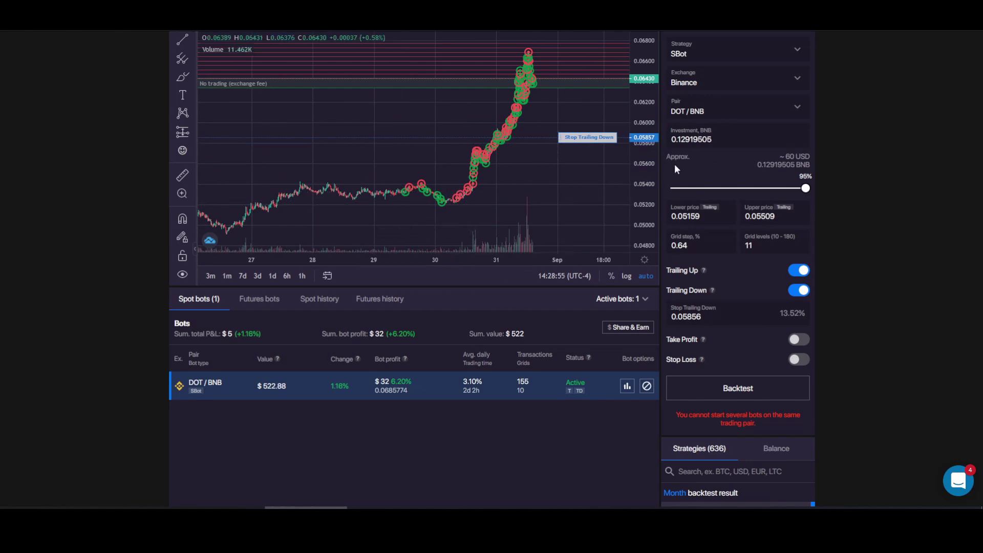
{"action": "left_click_drag", "start_coordinate": [404, 191], "coordinate": [237, 210]}
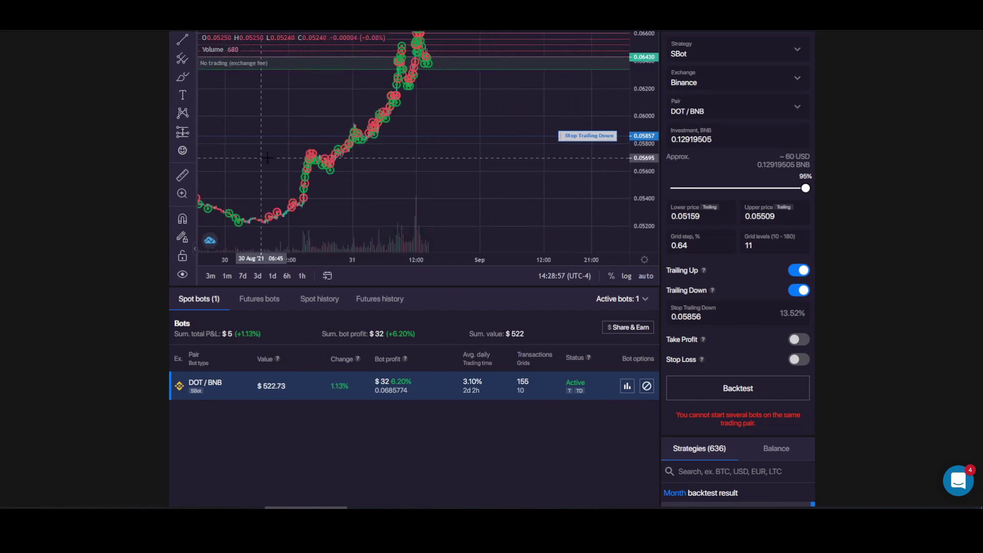
{"action": "scroll", "coordinate": [237, 210], "scroll_direction": "up", "scroll_amount": 3}
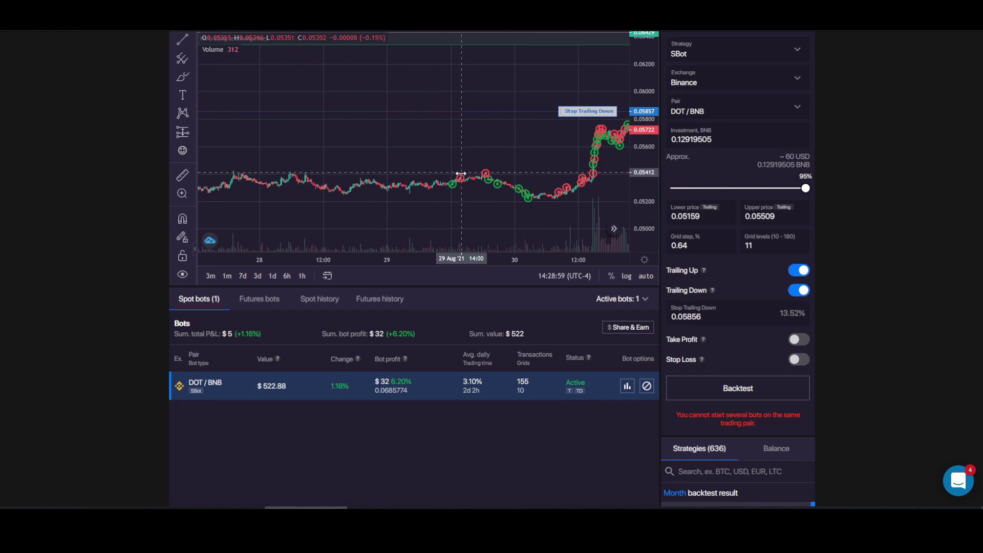
{"action": "scroll", "coordinate": [465, 190], "scroll_direction": "up", "scroll_amount": 2}
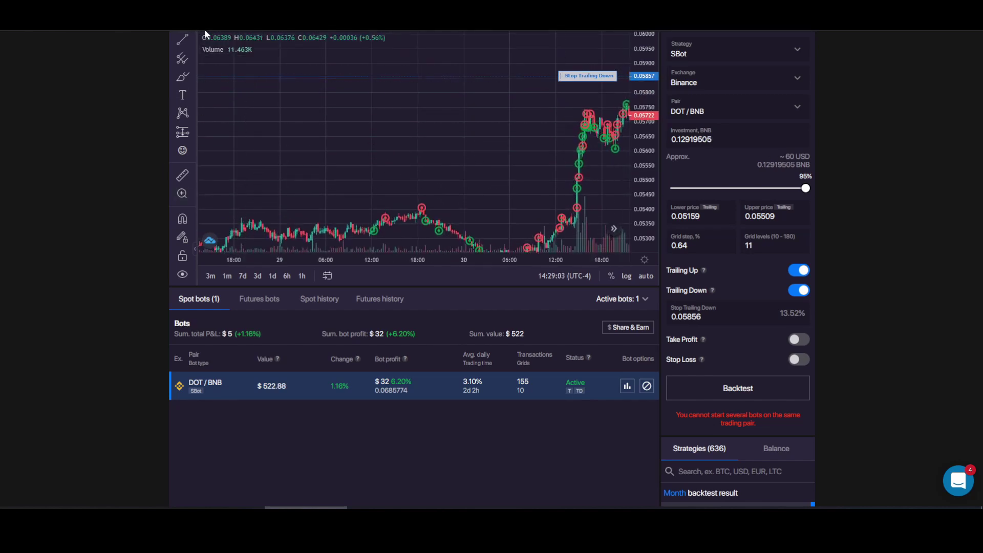
{"action": "scroll", "coordinate": [127, 114], "scroll_direction": "up", "scroll_amount": 1}
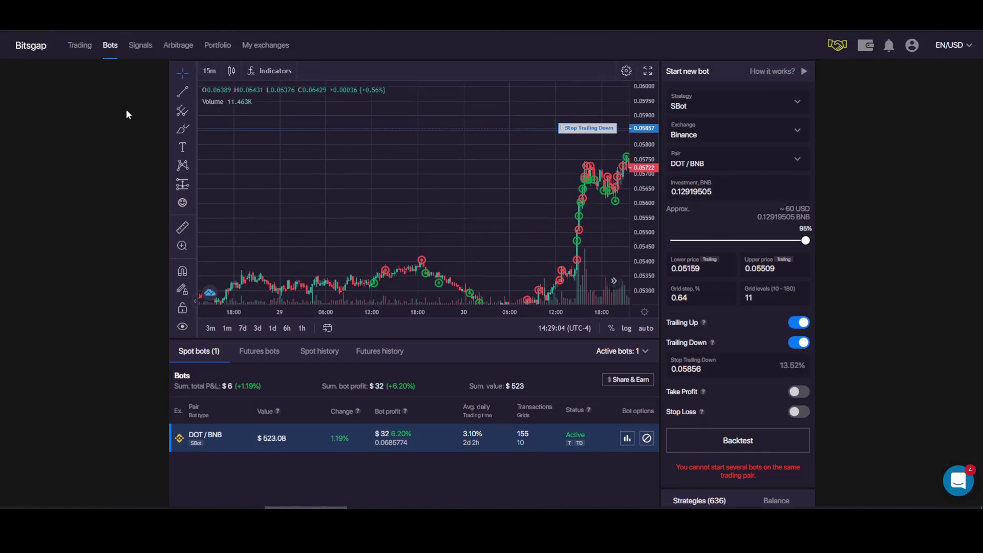
{"action": "left_click", "coordinate": [209, 71]}
Switch to 5-minute candles and pan back through the 30 Aug fills and price surge
{"action": "left_click", "coordinate": [222, 122]}
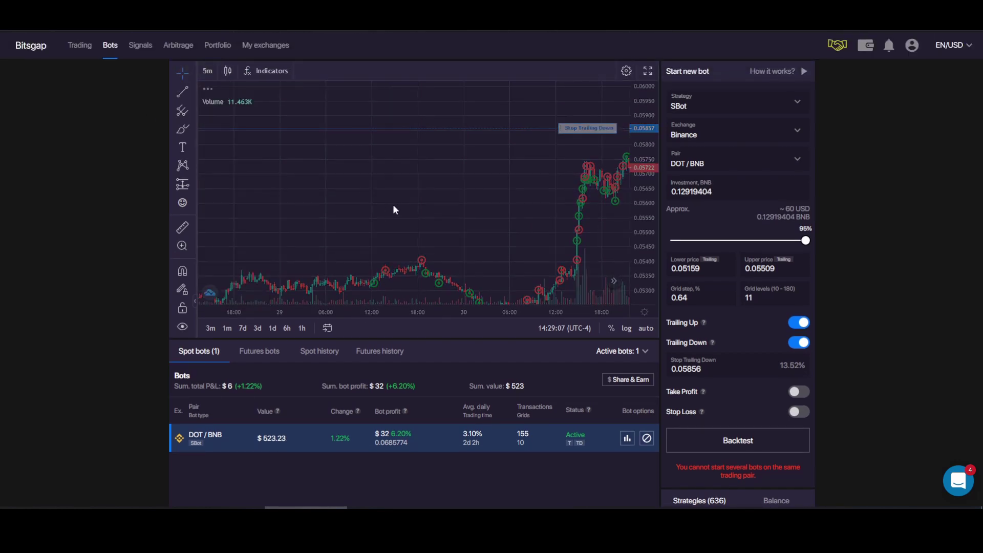
{"action": "left_click_drag", "start_coordinate": [409, 242], "coordinate": [619, 128]}
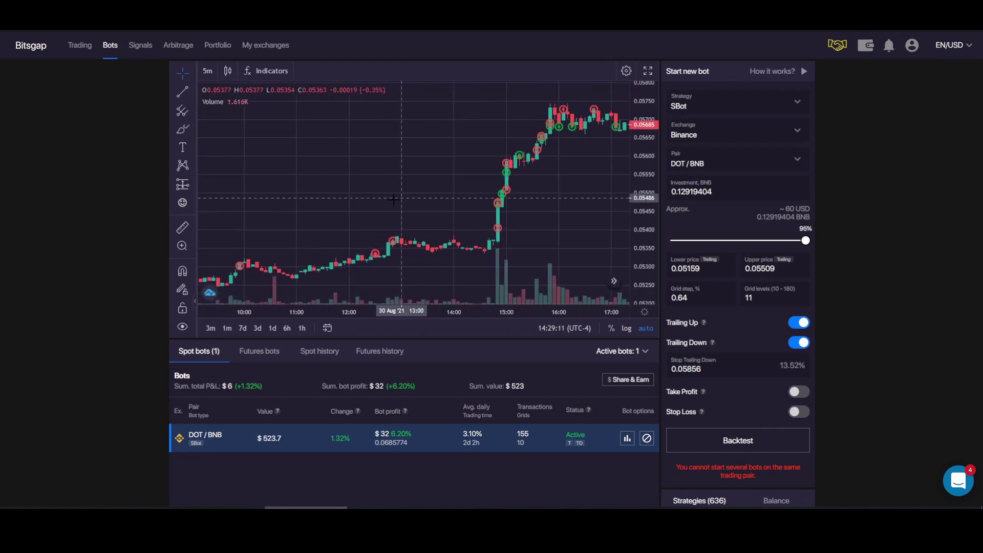
{"action": "left_click_drag", "start_coordinate": [395, 198], "coordinate": [514, 184]}
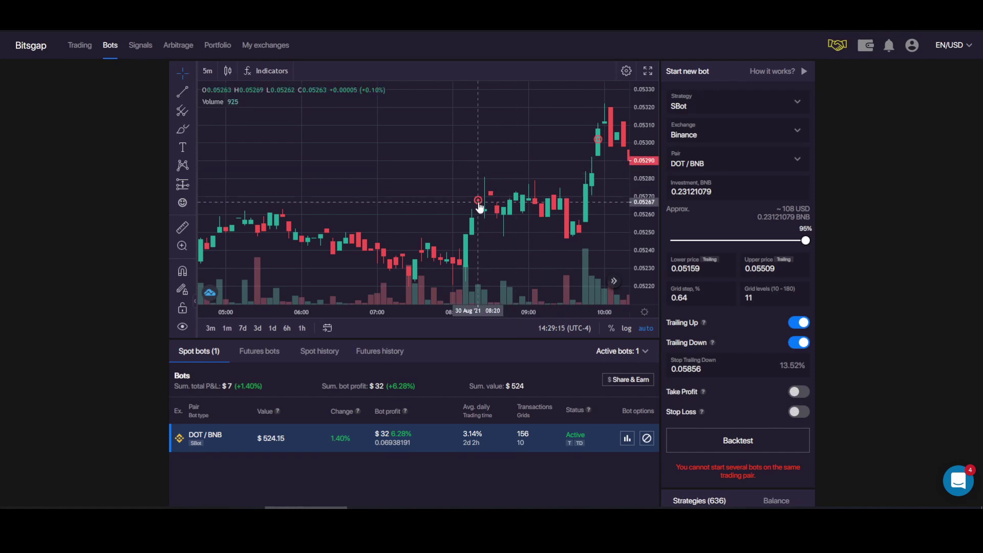
{"action": "scroll", "coordinate": [430, 201], "scroll_direction": "down", "scroll_amount": 5}
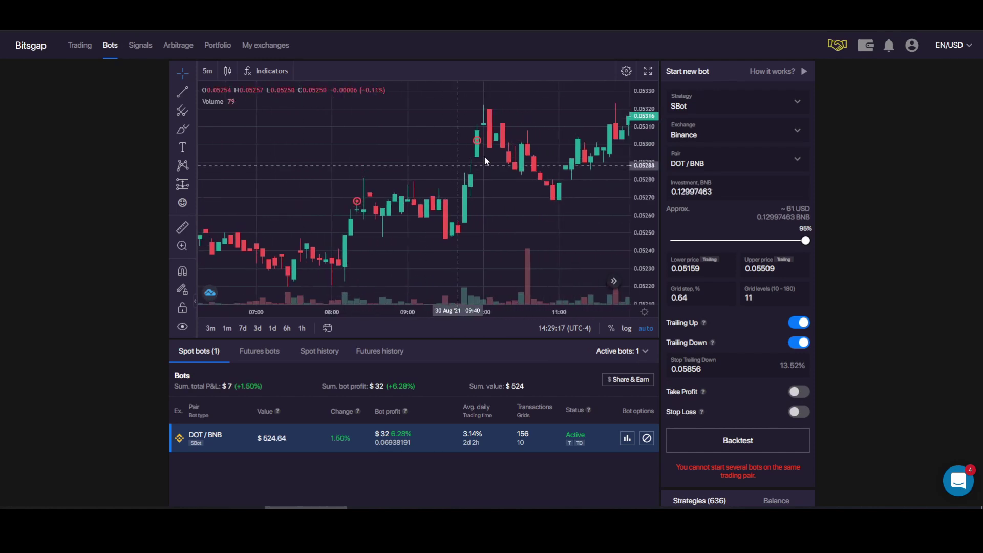
{"action": "left_click_drag", "start_coordinate": [533, 173], "coordinate": [563, 182]}
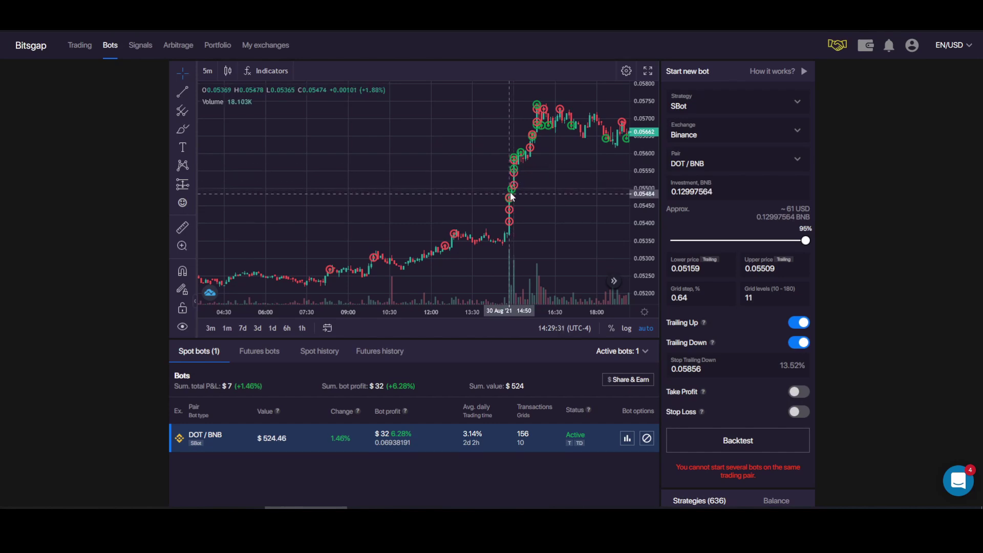
Scroll forward to the 31 Aug trading and compress the price scale to fit all grid levels
{"action": "scroll", "coordinate": [506, 121], "scroll_direction": "right", "scroll_amount": 3}
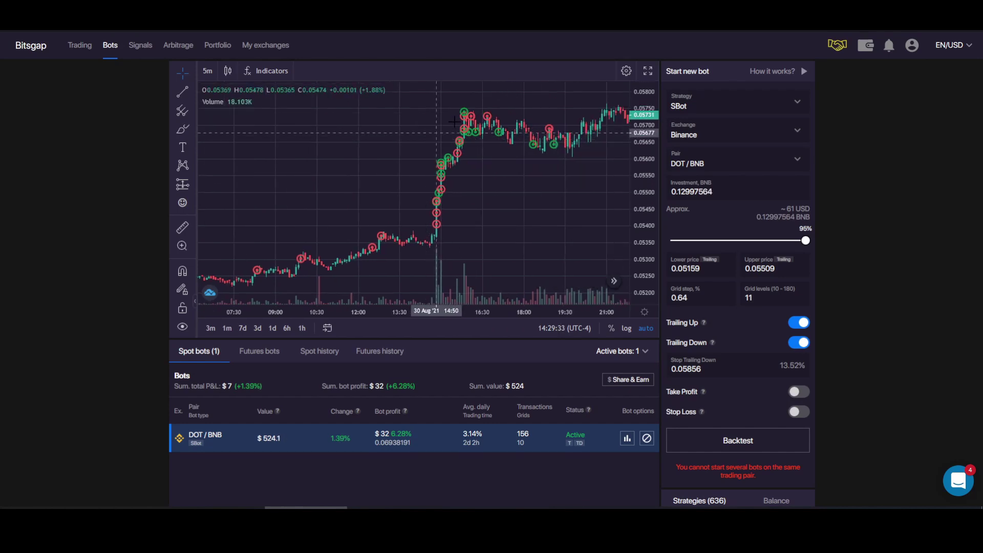
{"action": "scroll", "coordinate": [520, 149], "scroll_direction": "right", "scroll_amount": 8}
{"action": "scroll", "coordinate": [533, 174], "scroll_direction": "right", "scroll_amount": 7}
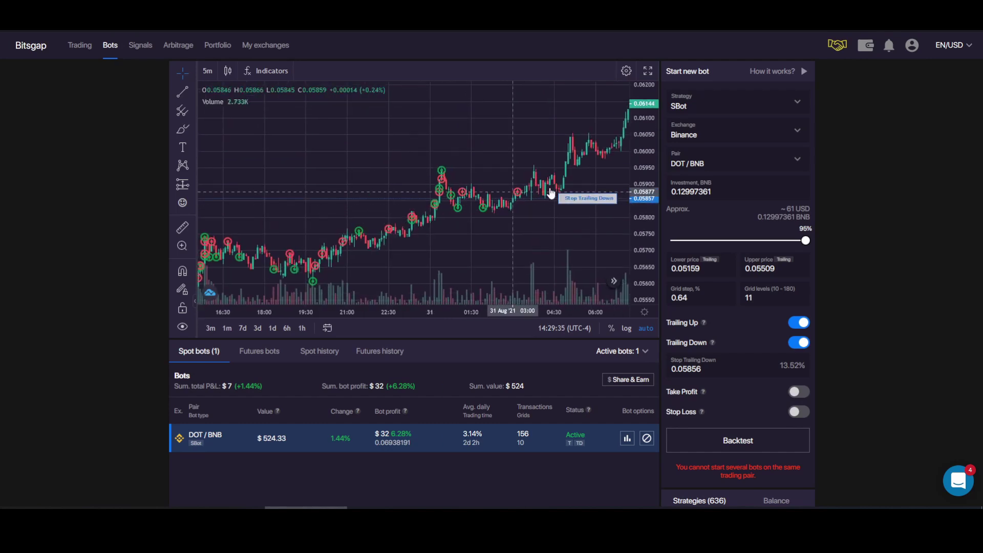
{"action": "scroll", "coordinate": [568, 190], "scroll_direction": "right", "scroll_amount": 7}
{"action": "scroll", "coordinate": [575, 198], "scroll_direction": "right", "scroll_amount": 10}
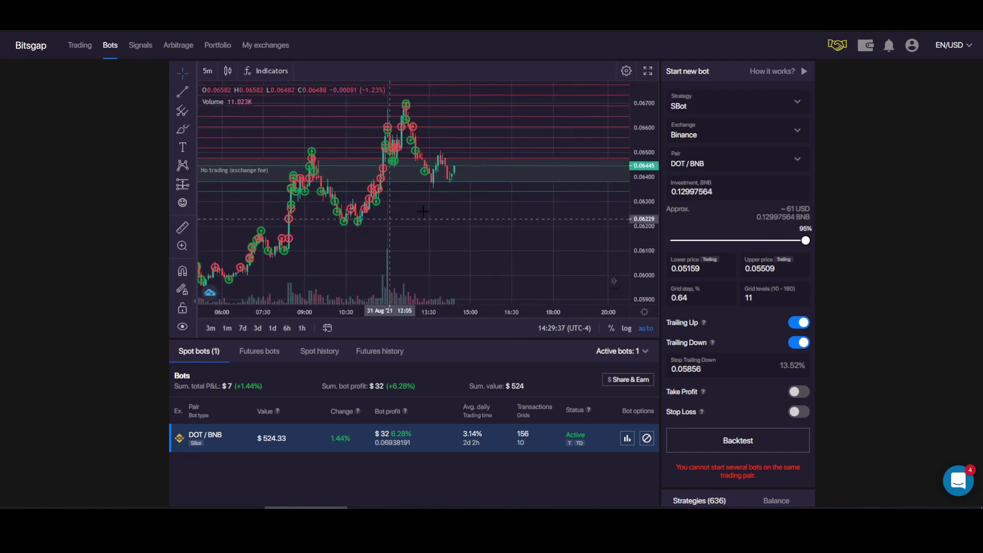
{"action": "scroll", "coordinate": [462, 196], "scroll_direction": "up", "scroll_amount": 2}
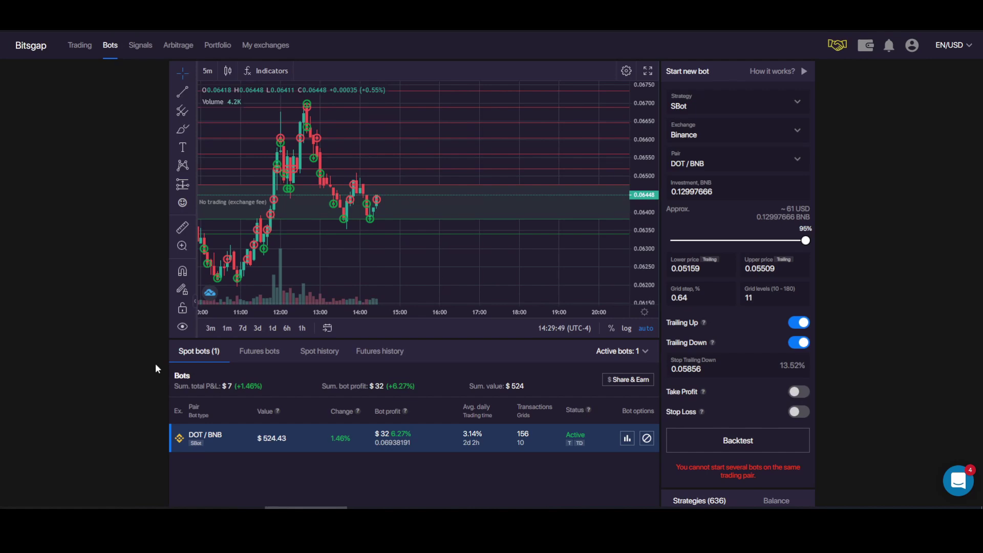
{"action": "left_click_drag", "start_coordinate": [642, 121], "coordinate": [643, 174]}
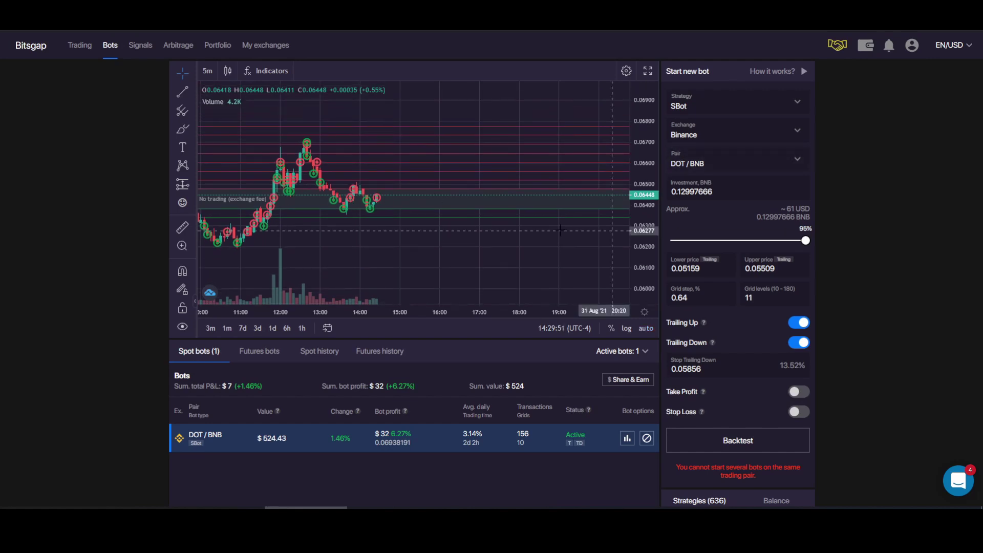
{"action": "scroll", "coordinate": [93, 291], "scroll_direction": "down", "scroll_amount": 3}
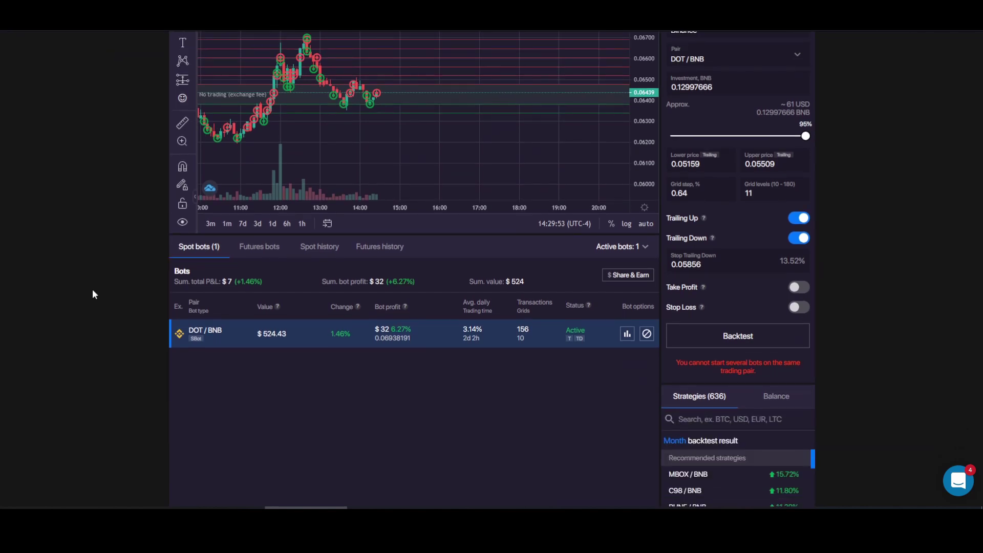
{"action": "scroll", "coordinate": [93, 289], "scroll_direction": "up", "scroll_amount": 3}
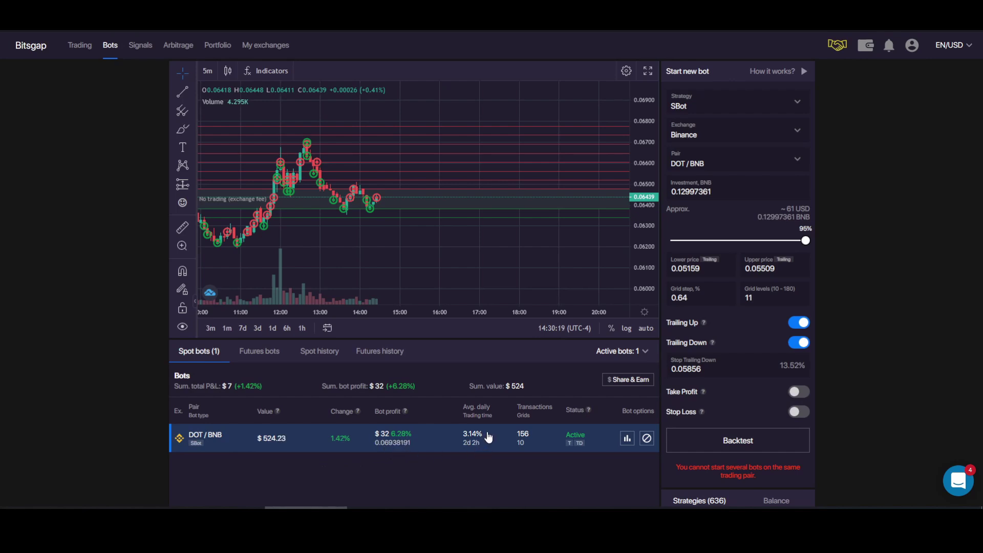
{"action": "scroll", "coordinate": [483, 454], "scroll_direction": "down", "scroll_amount": 2}
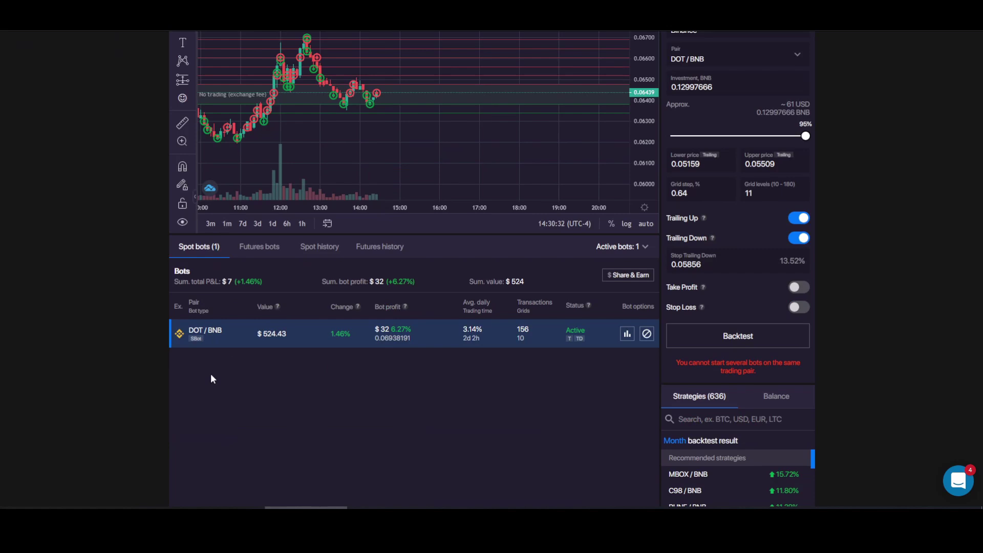
{"action": "scroll", "coordinate": [173, 363], "scroll_direction": "up", "scroll_amount": 1}
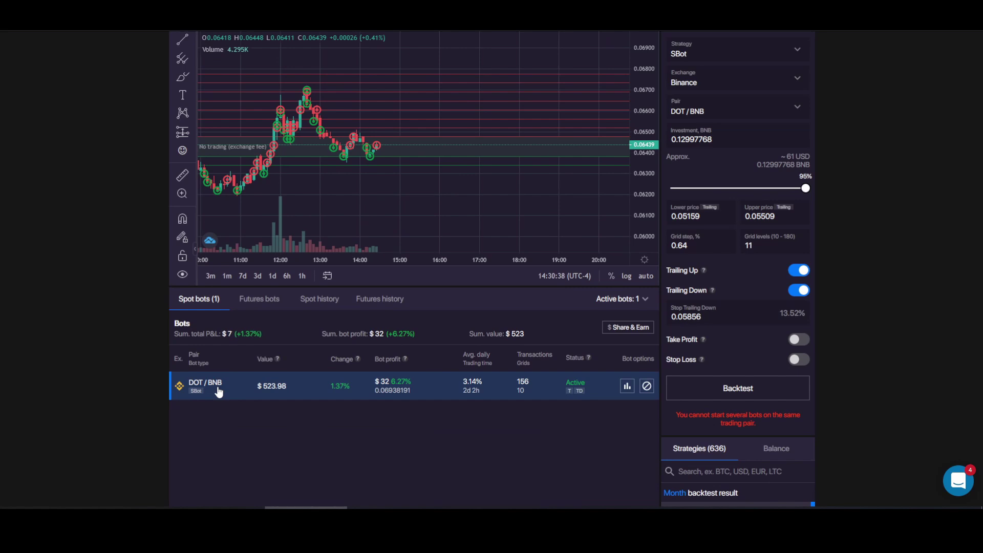
{"action": "scroll", "coordinate": [134, 374], "scroll_direction": "up", "scroll_amount": 1}
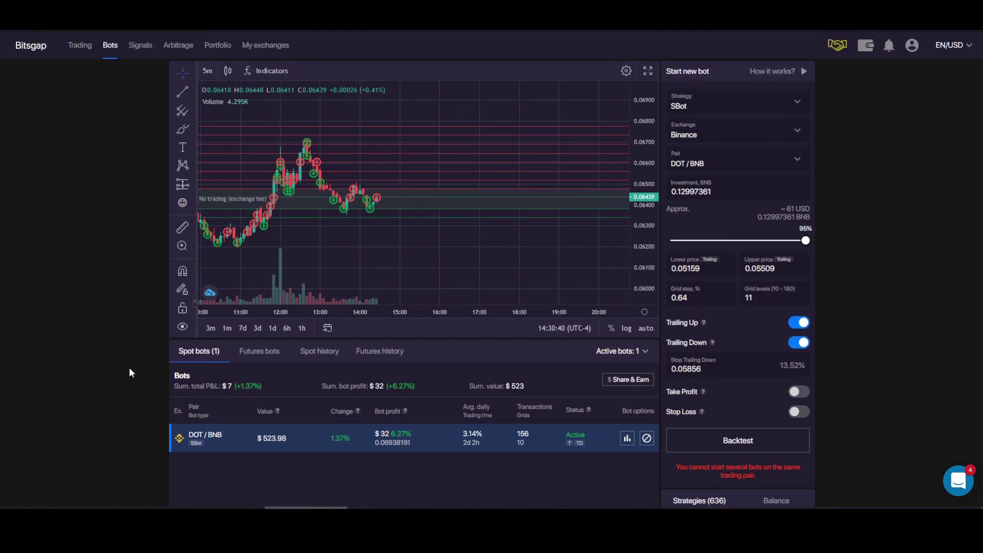